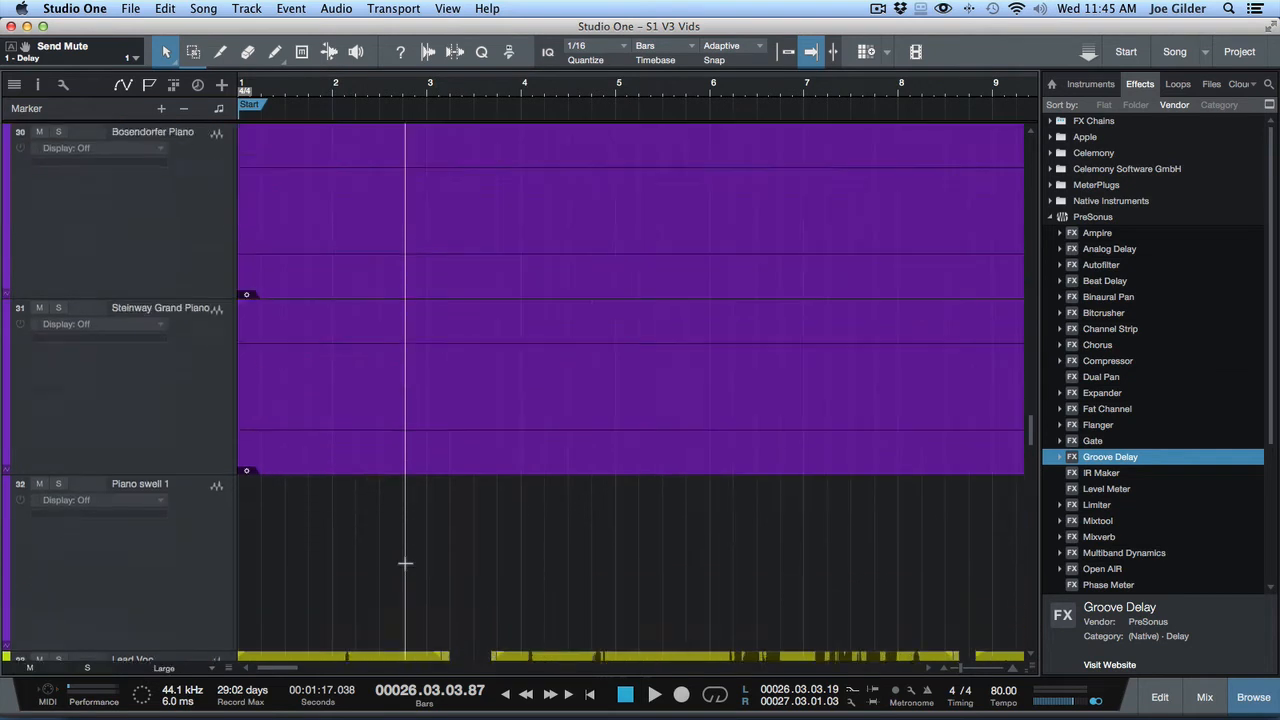
- Select the Lead Voc event around bars 4 to 8 and show its track and event settings
{"action": "scroll", "coordinate": [406, 567], "scroll_direction": "down", "scroll_amount": 5}
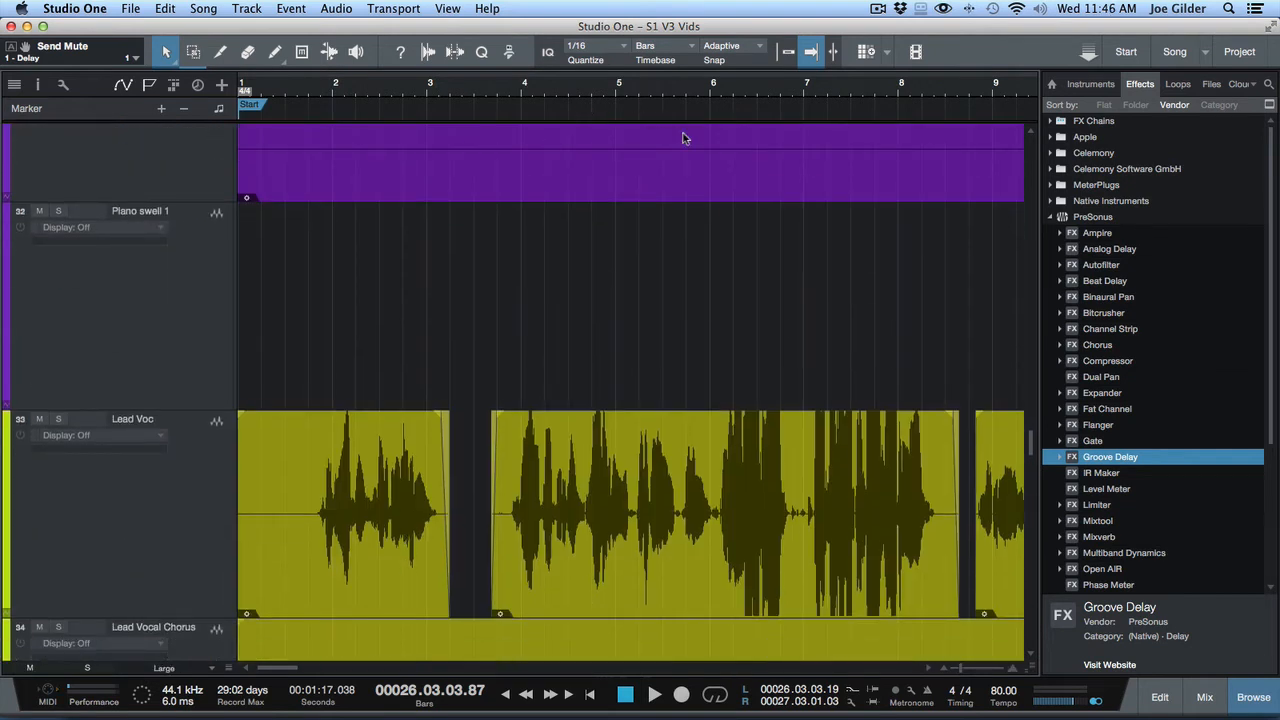
{"action": "left_click", "coordinate": [748, 476]}
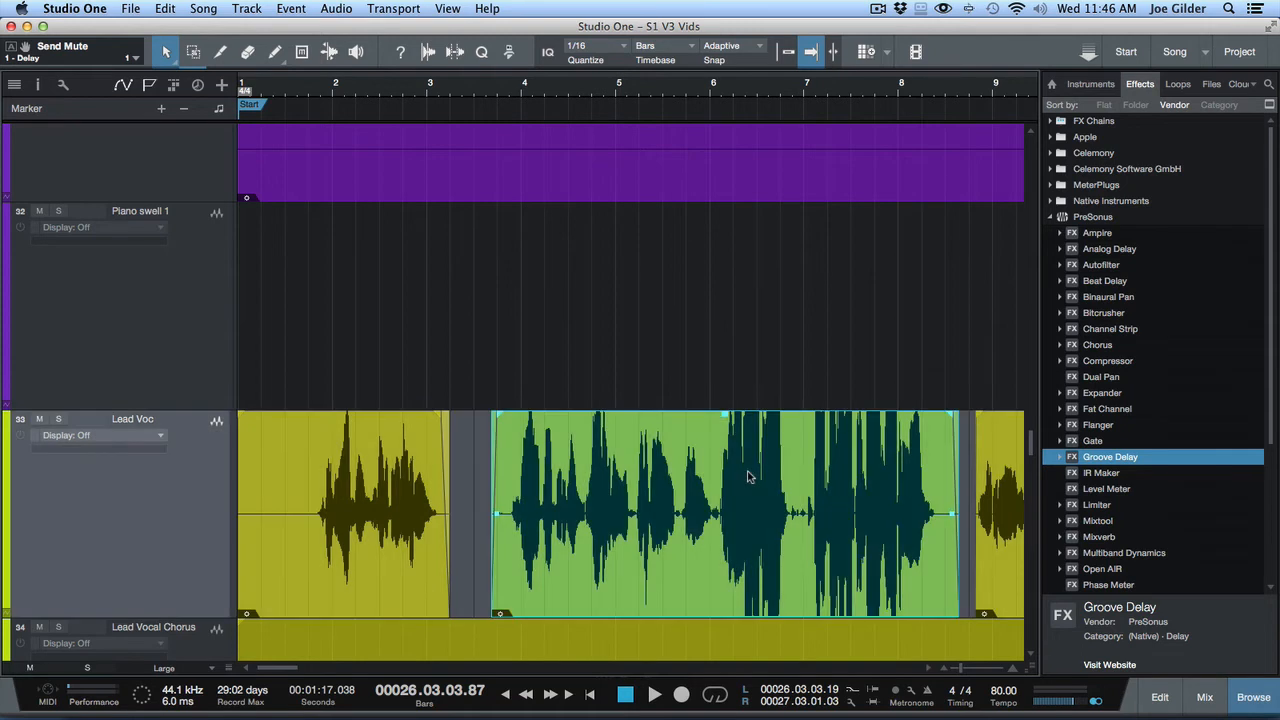
{"action": "scroll", "coordinate": [748, 476], "scroll_direction": "right", "scroll_amount": 5}
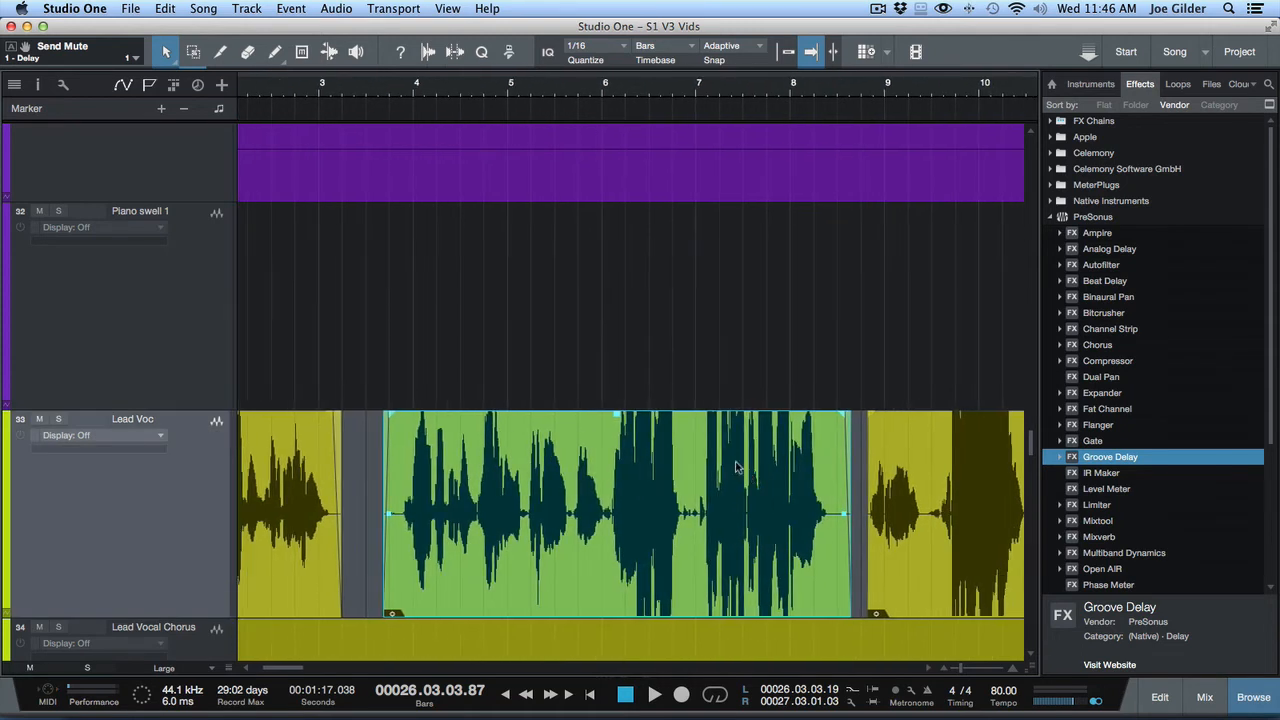
{"action": "left_click_drag", "start_coordinate": [601, 92], "coordinate": [605, 110]}
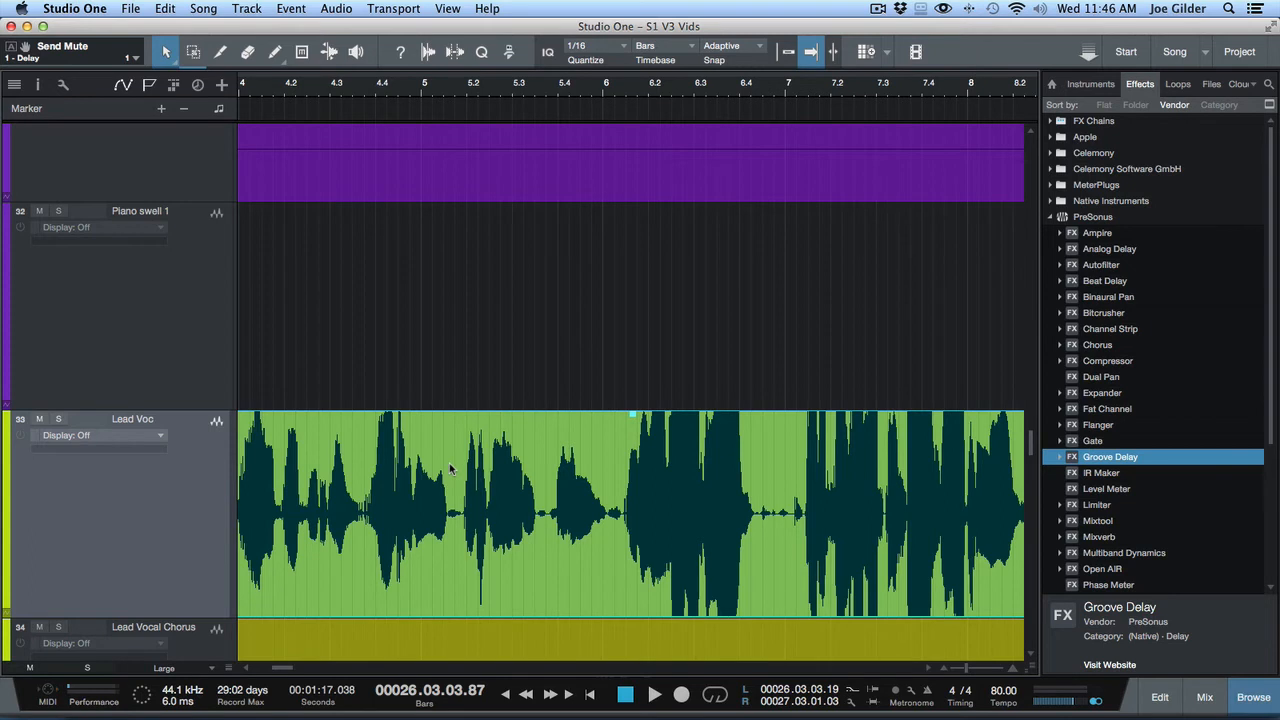
{"action": "key", "text": "F4"}
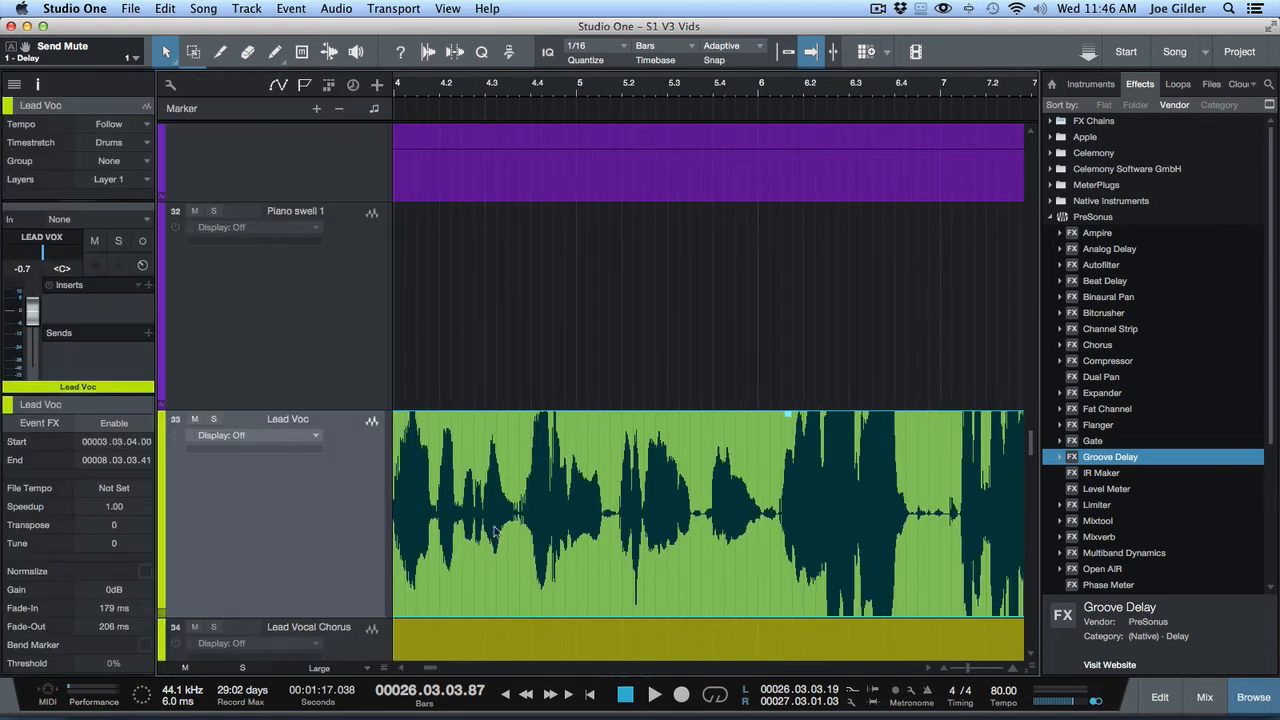
- Examine the inserts and sends of the vocal channels and buses in the mixing console, and return to the arrangement
{"action": "key", "text": "F3"}
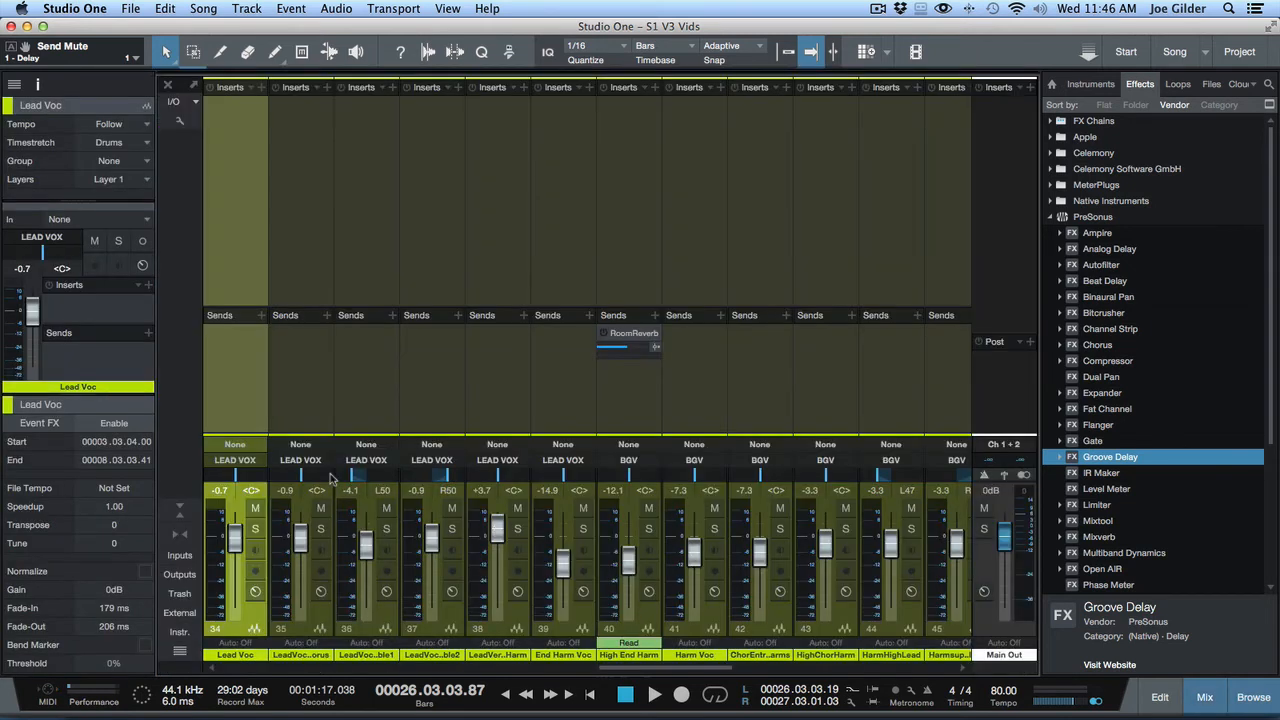
{"action": "key", "text": "F3"}
{"action": "key", "text": "F2"}
{"action": "key", "text": "F3"}
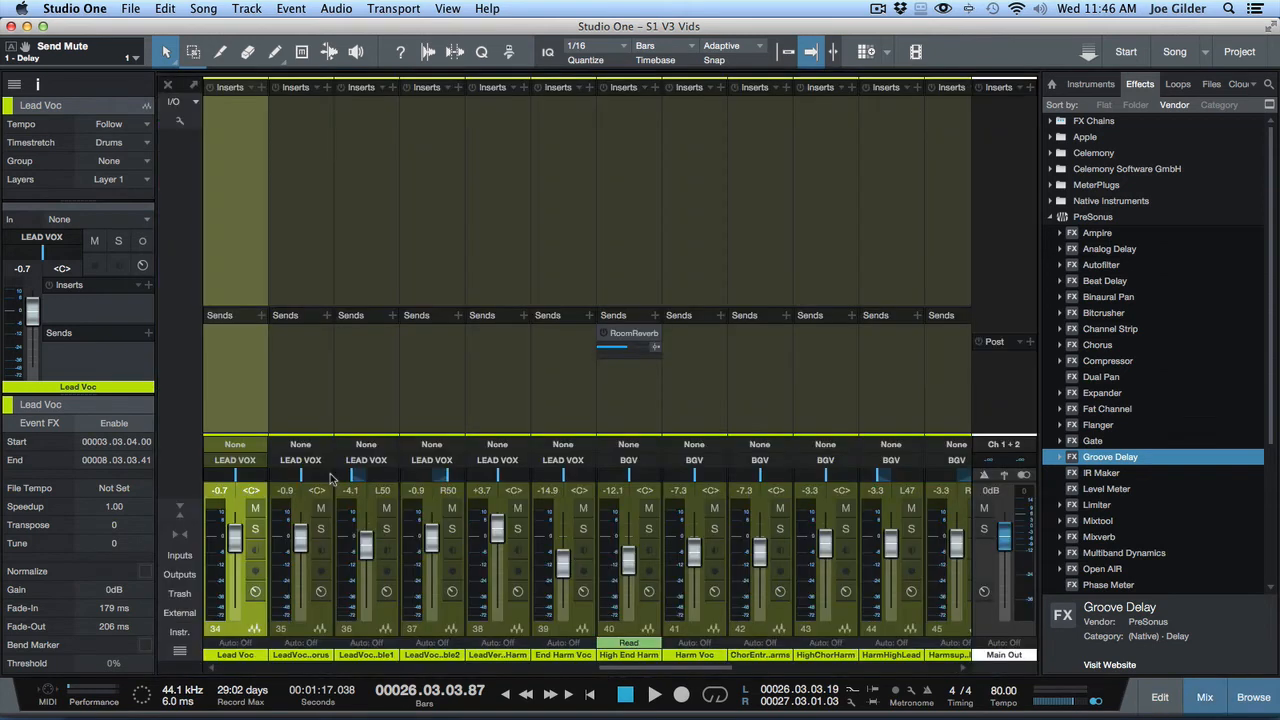
{"action": "key", "text": "F4"}
{"action": "scroll", "coordinate": [723, 399], "scroll_direction": "right", "scroll_amount": 10}
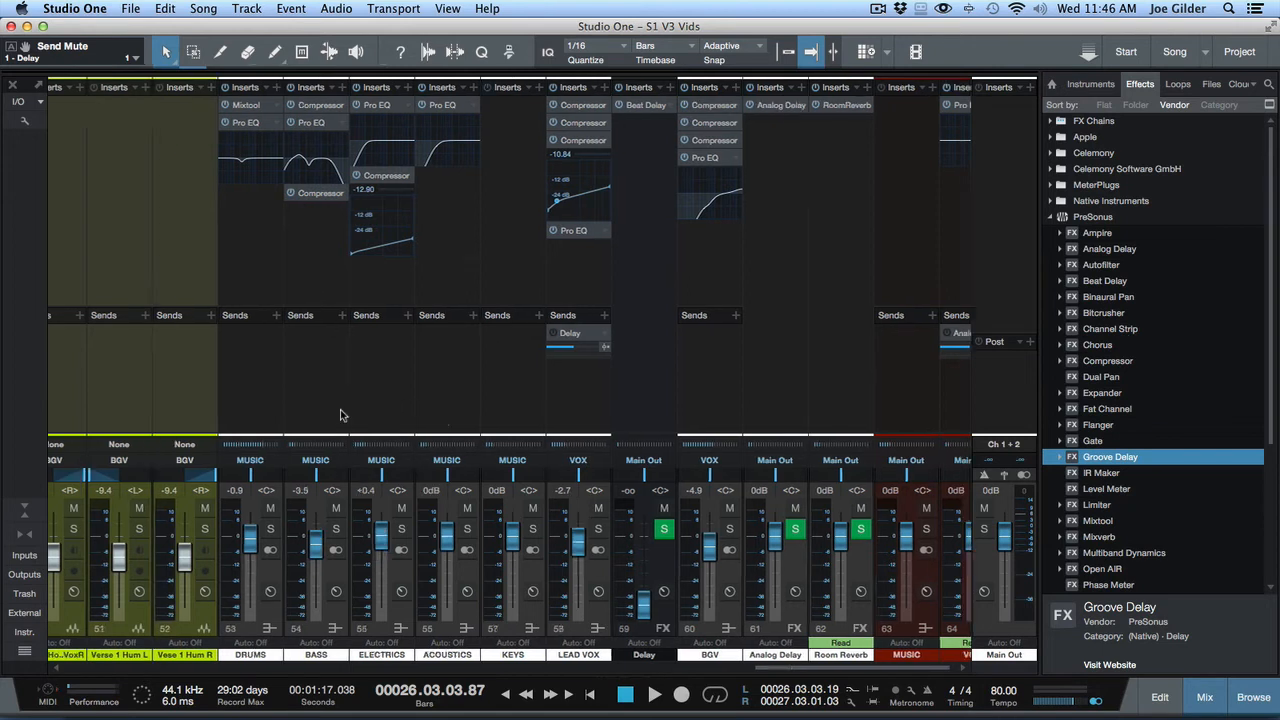
{"action": "scroll", "coordinate": [345, 416], "scroll_direction": "left", "scroll_amount": 10}
{"action": "scroll", "coordinate": [345, 415], "scroll_direction": "left", "scroll_amount": 2}
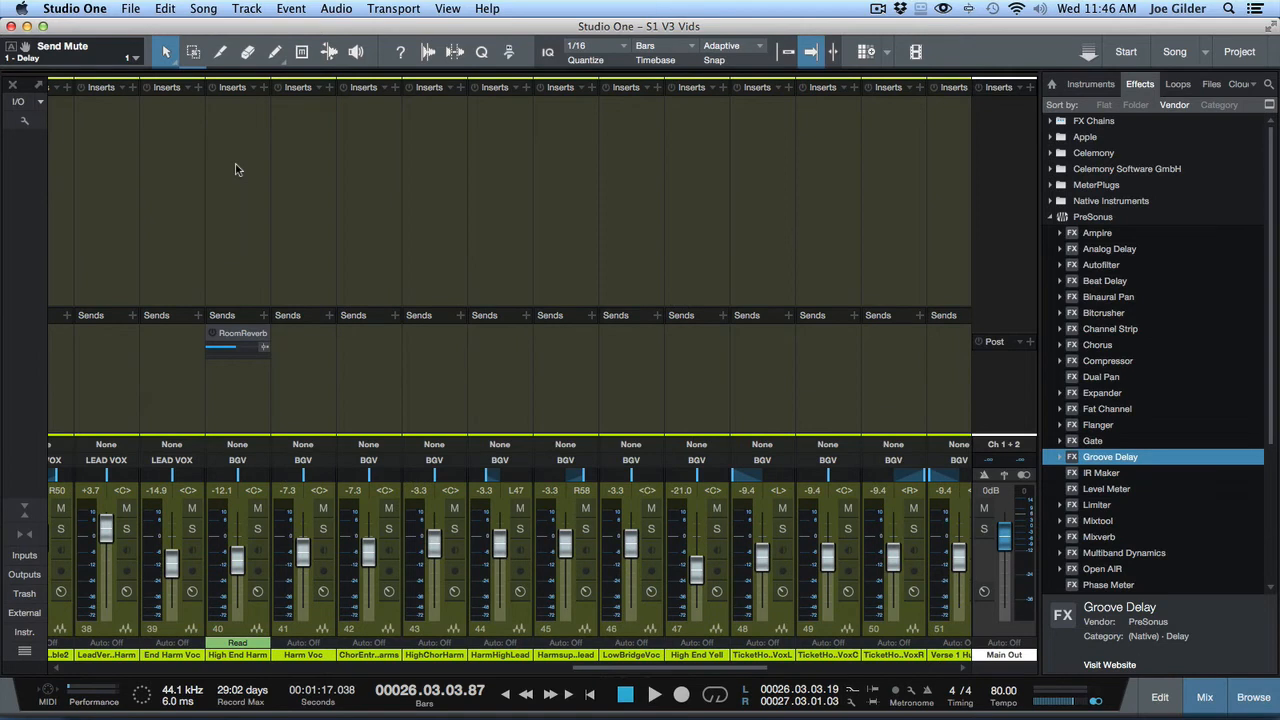
{"action": "key", "text": "F3"}
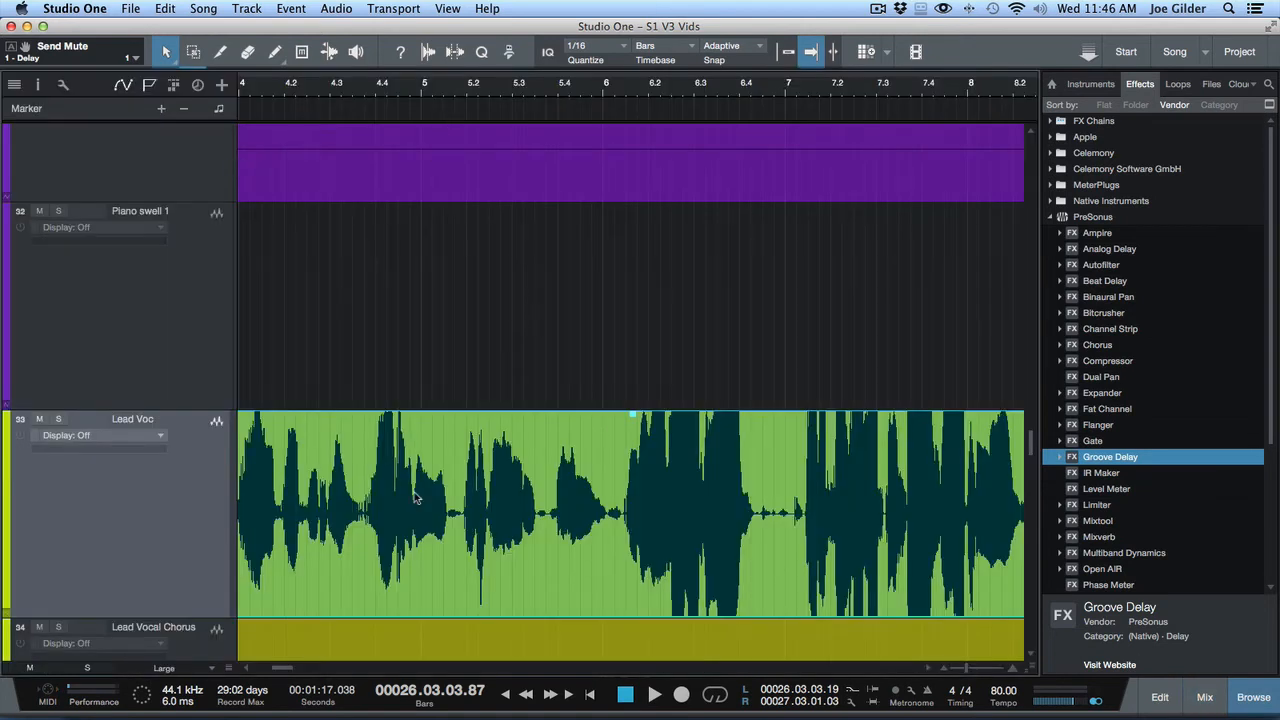
- Split the Lead Voc event just before and after the loud phrase in bar 6 and select the isolated piece
{"action": "scroll", "coordinate": [425, 505], "scroll_direction": "left", "scroll_amount": 5}
{"action": "left_click_drag", "start_coordinate": [411, 93], "coordinate": [393, 2]}
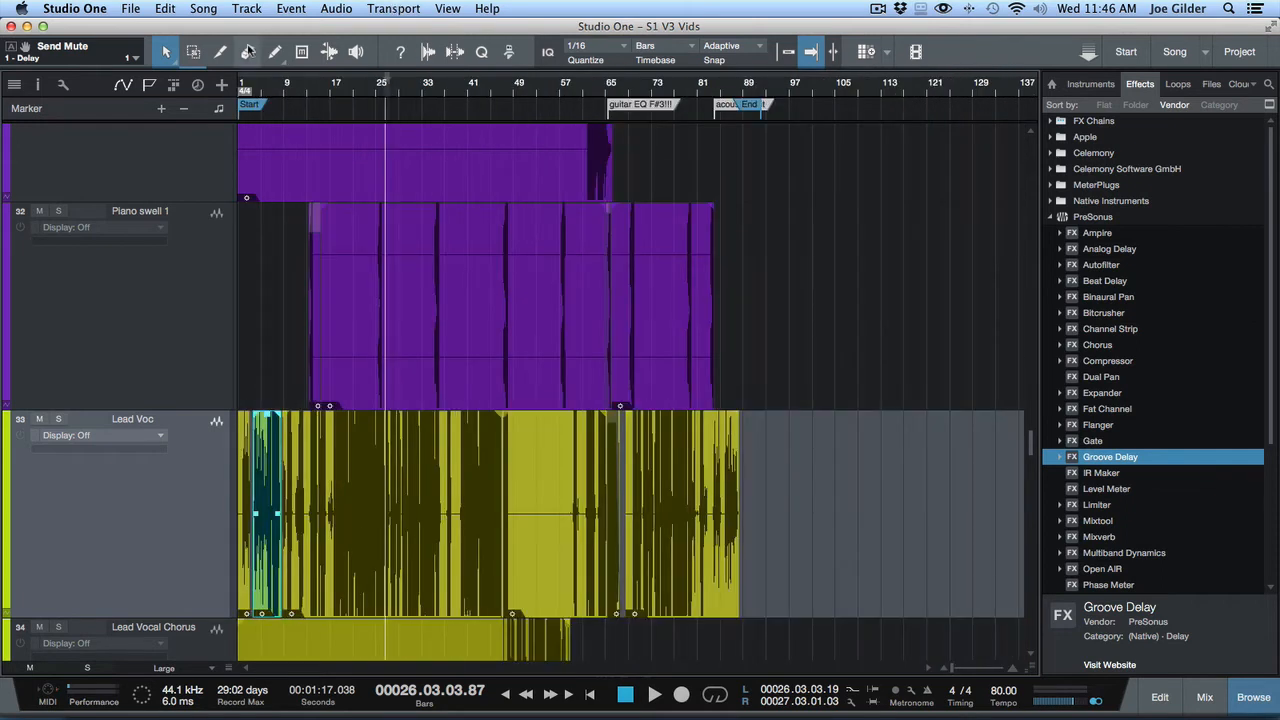
{"action": "left_click_drag", "start_coordinate": [269, 93], "coordinate": [500, 517]}
{"action": "scroll", "coordinate": [500, 517], "scroll_direction": "right", "scroll_amount": 5}
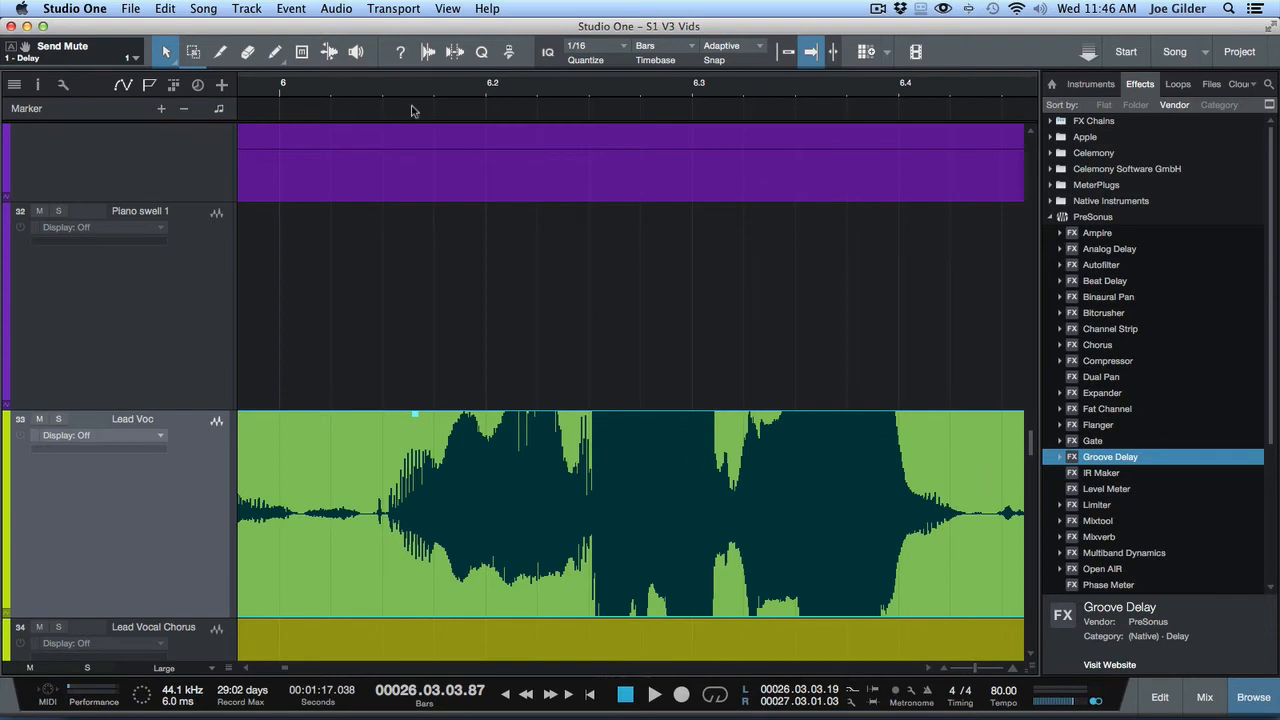
{"action": "left_click_drag", "start_coordinate": [401, 88], "coordinate": [398, 68]}
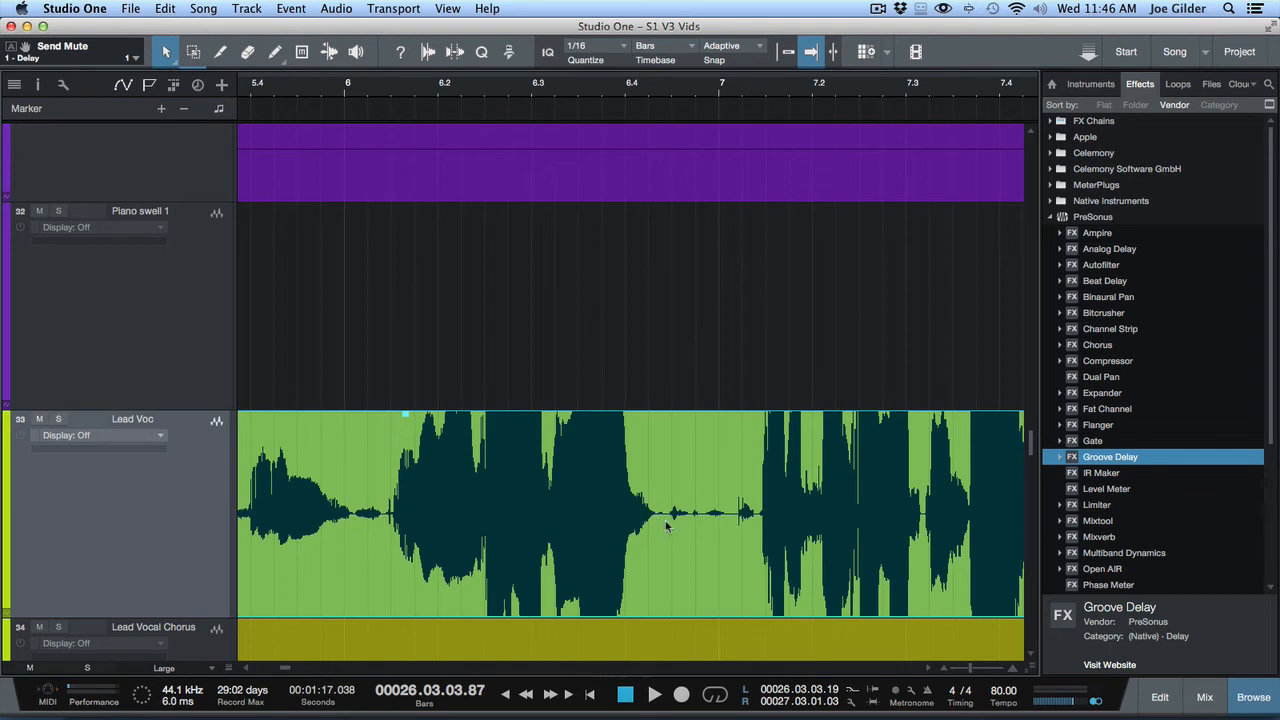
{"action": "key", "text": "3"}
{"action": "left_click", "coordinate": [387, 512]}
{"action": "left_click", "coordinate": [664, 514]}
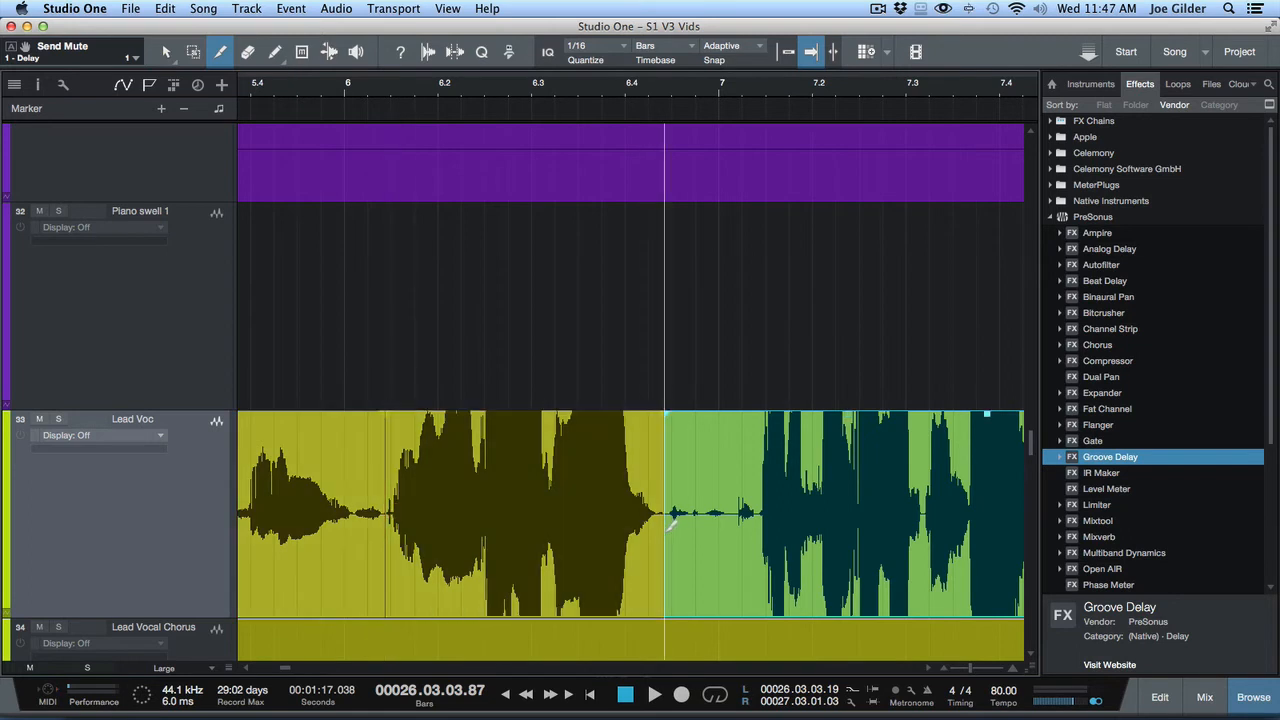
{"action": "key", "text": "1"}
{"action": "left_click", "coordinate": [578, 514]}
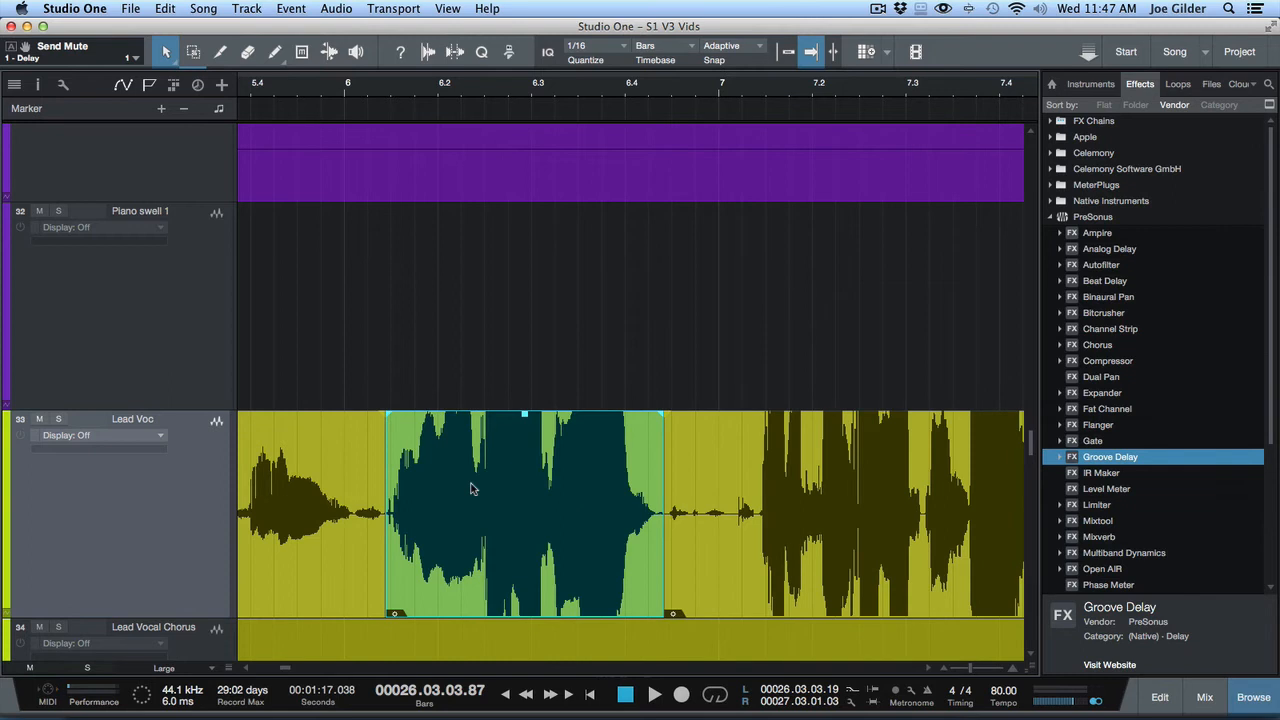
- Show the settings of the isolated Lead Voc event and enable Event FX for it
{"action": "key", "text": "F4"}
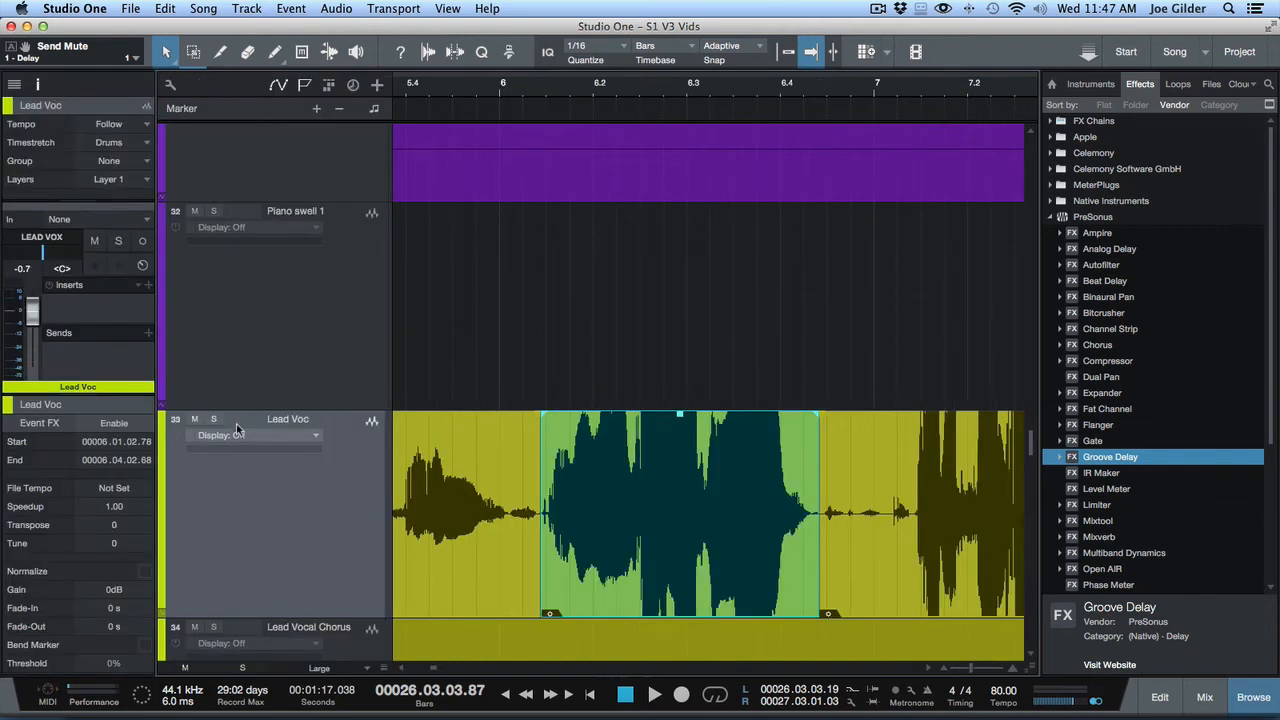
{"action": "left_click", "coordinate": [522, 502]}
{"action": "left_click", "coordinate": [637, 487]}
{"action": "key", "text": "F4"}
{"action": "key", "text": "F4"}
{"action": "left_click", "coordinate": [865, 456]}
{"action": "left_click", "coordinate": [657, 455]}
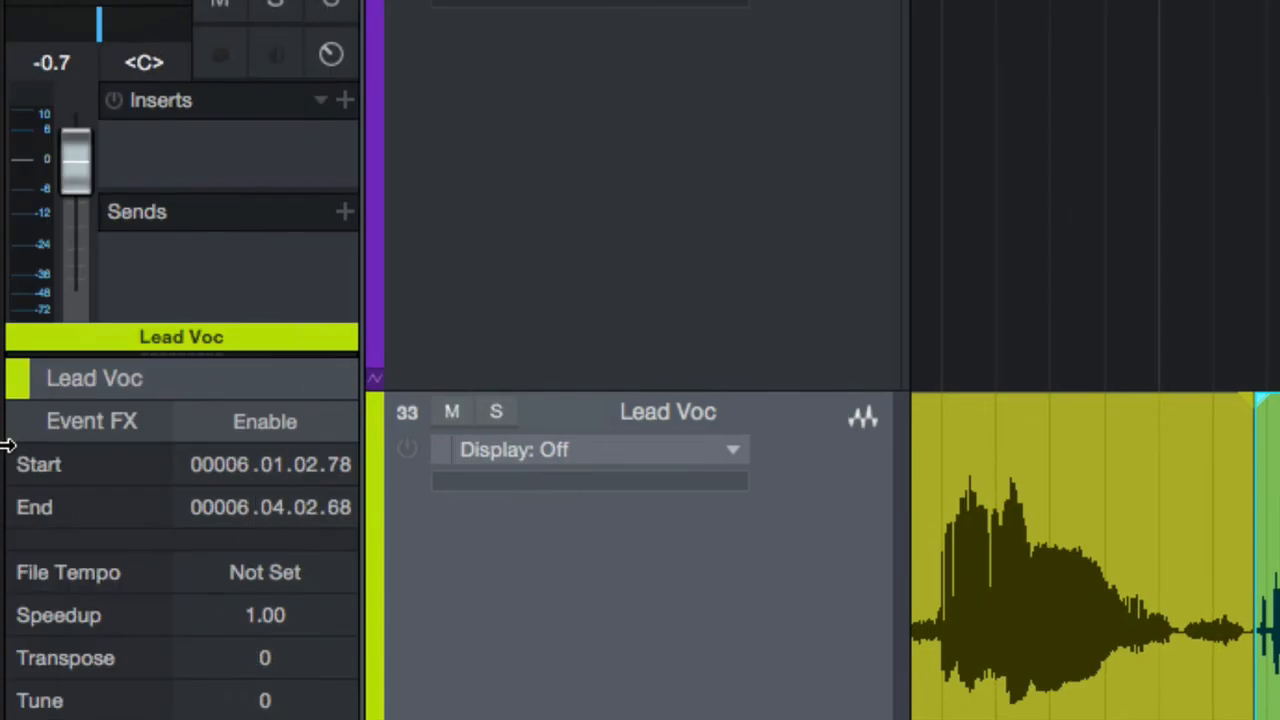
{"action": "left_click", "coordinate": [258, 419]}
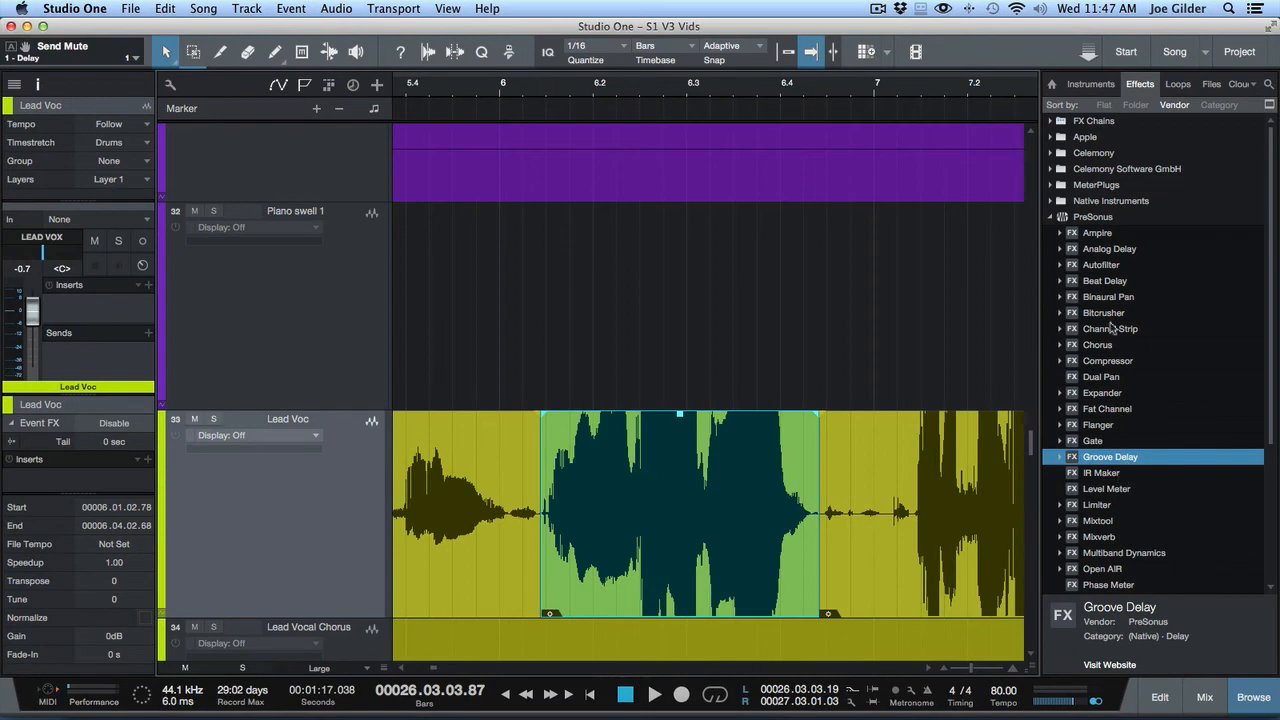
- Add Bitcrusher to the event's inserts with Gain at 11.52 dB and Bit Depth at 12
{"action": "left_click_drag", "start_coordinate": [1103, 319], "coordinate": [57, 487]}
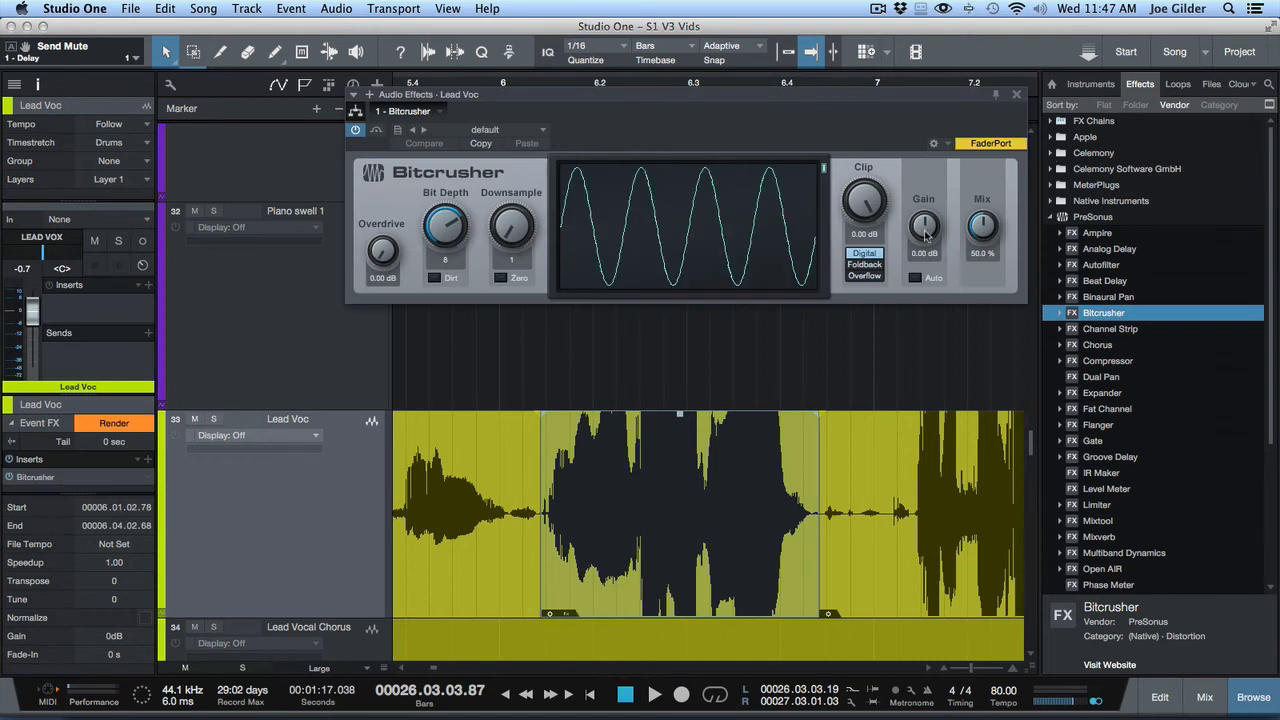
{"action": "left_click_drag", "start_coordinate": [921, 228], "coordinate": [914, 182]}
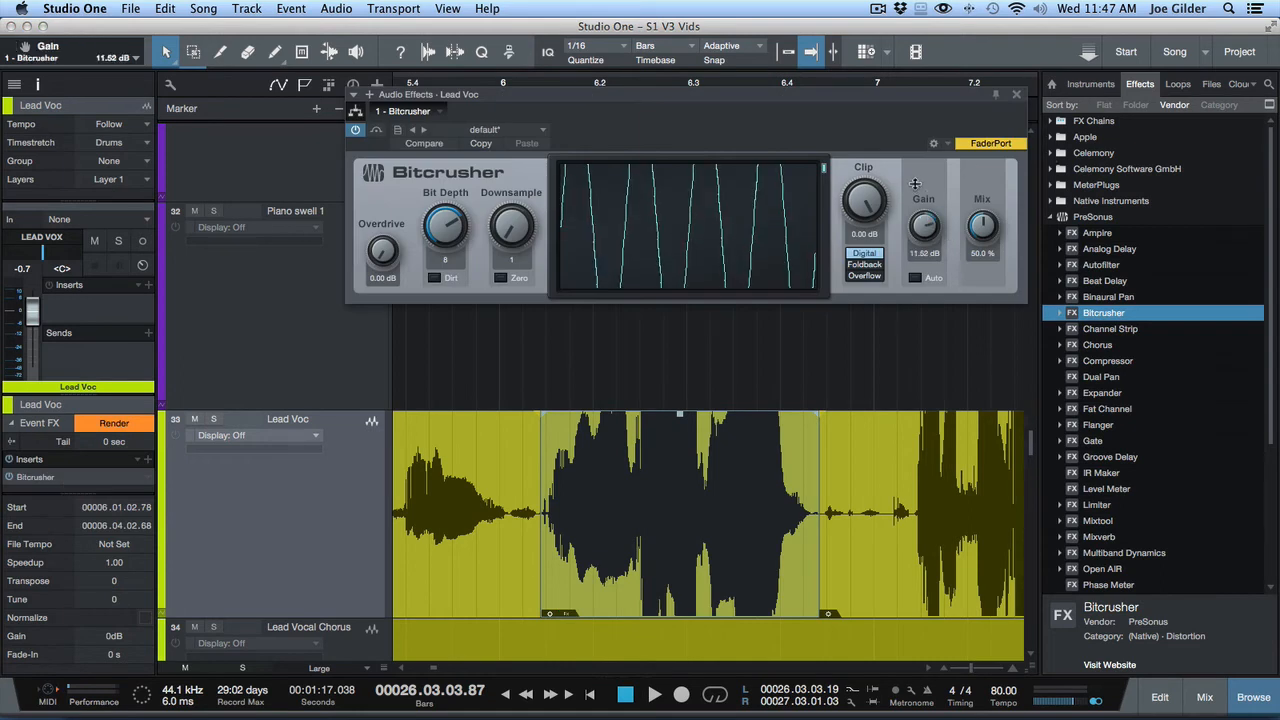
{"action": "left_click_drag", "start_coordinate": [444, 232], "coordinate": [447, 206]}
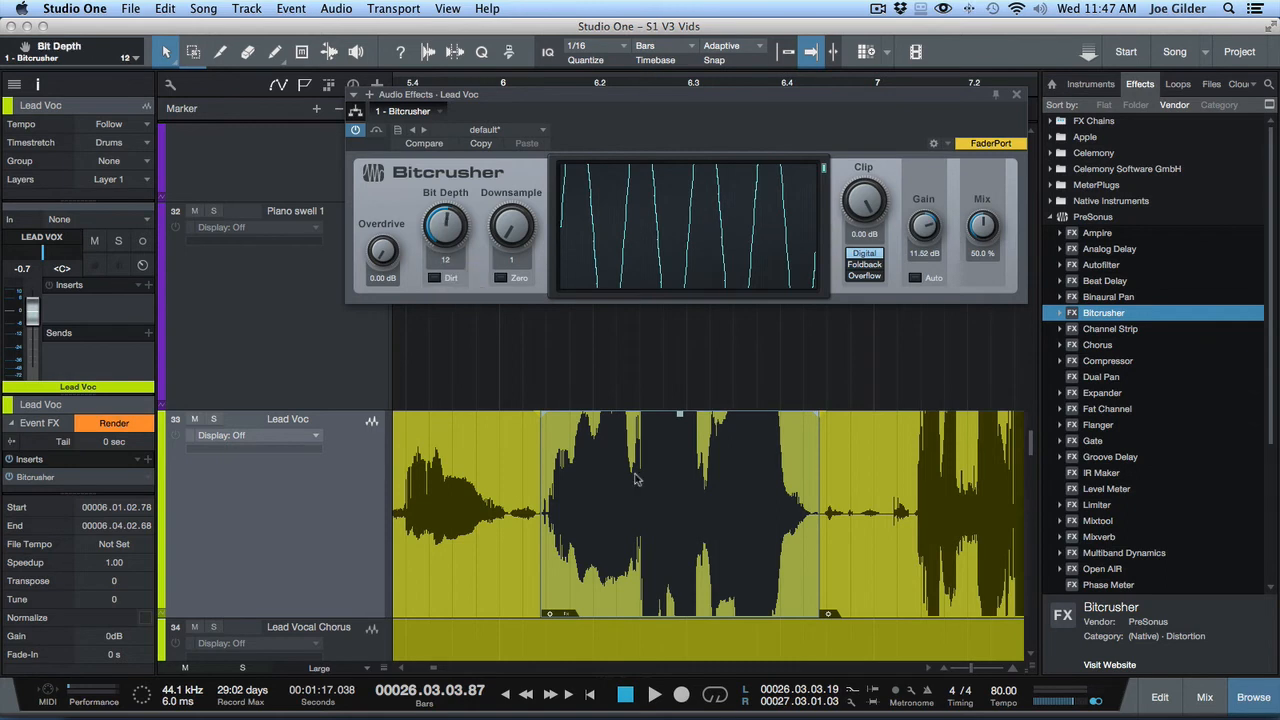
- Move the Bitcrusher window clear of the timeline ruler, solo the Lead Voc track and audition it from about 6.1.3
{"action": "left_click_drag", "start_coordinate": [566, 93], "coordinate": [567, 143]}
{"action": "left_click", "coordinate": [564, 97]}
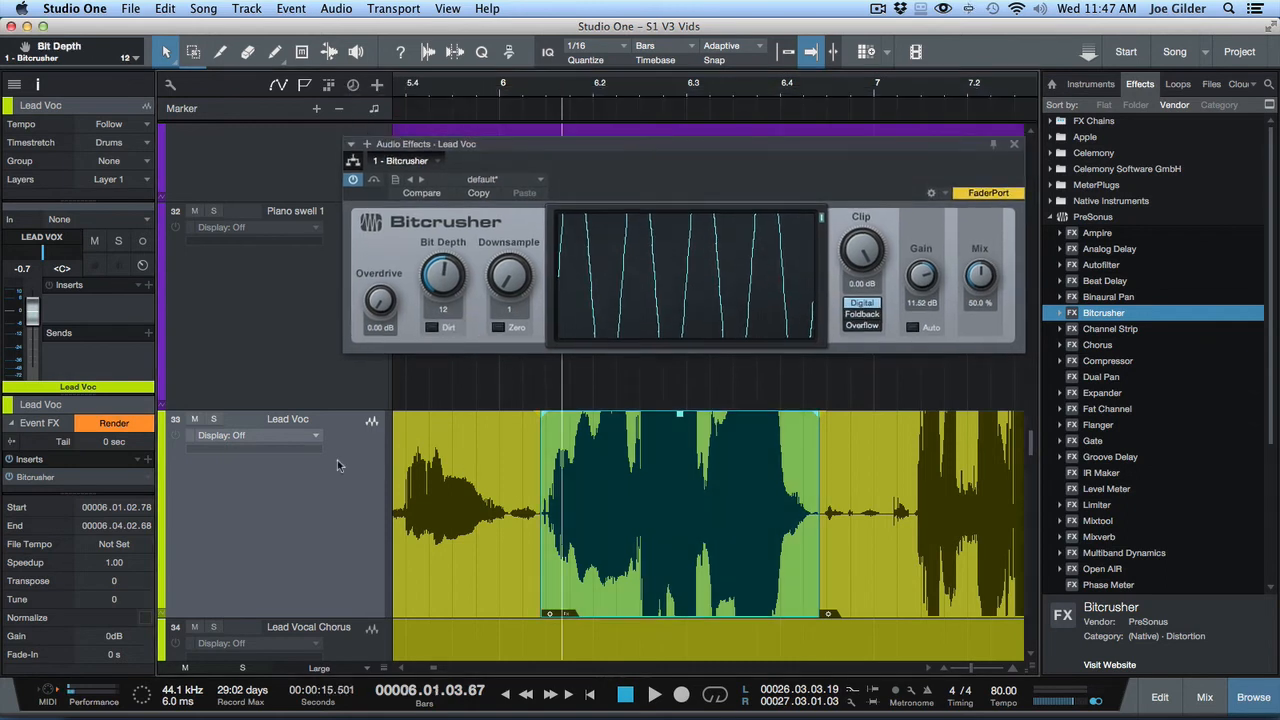
{"action": "key", "text": "s"}
{"action": "key", "text": "space"}
{"action": "key", "text": "space"}
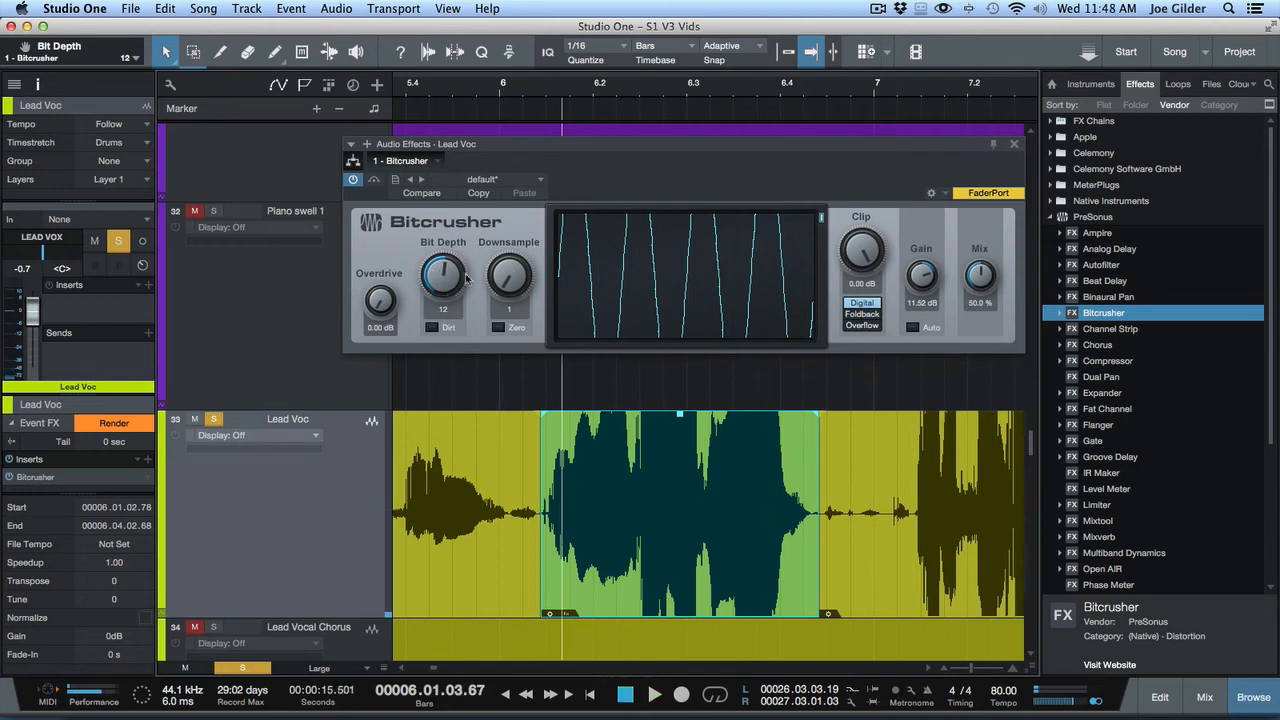
- Set Bitcrusher's Downsample to 11, Clip to -2.76 dB, Gain to 7.92 dB and Mix to 100 %, auditioning the phrase
{"action": "left_click_drag", "start_coordinate": [510, 278], "coordinate": [512, 258]}
{"action": "key", "text": "space"}
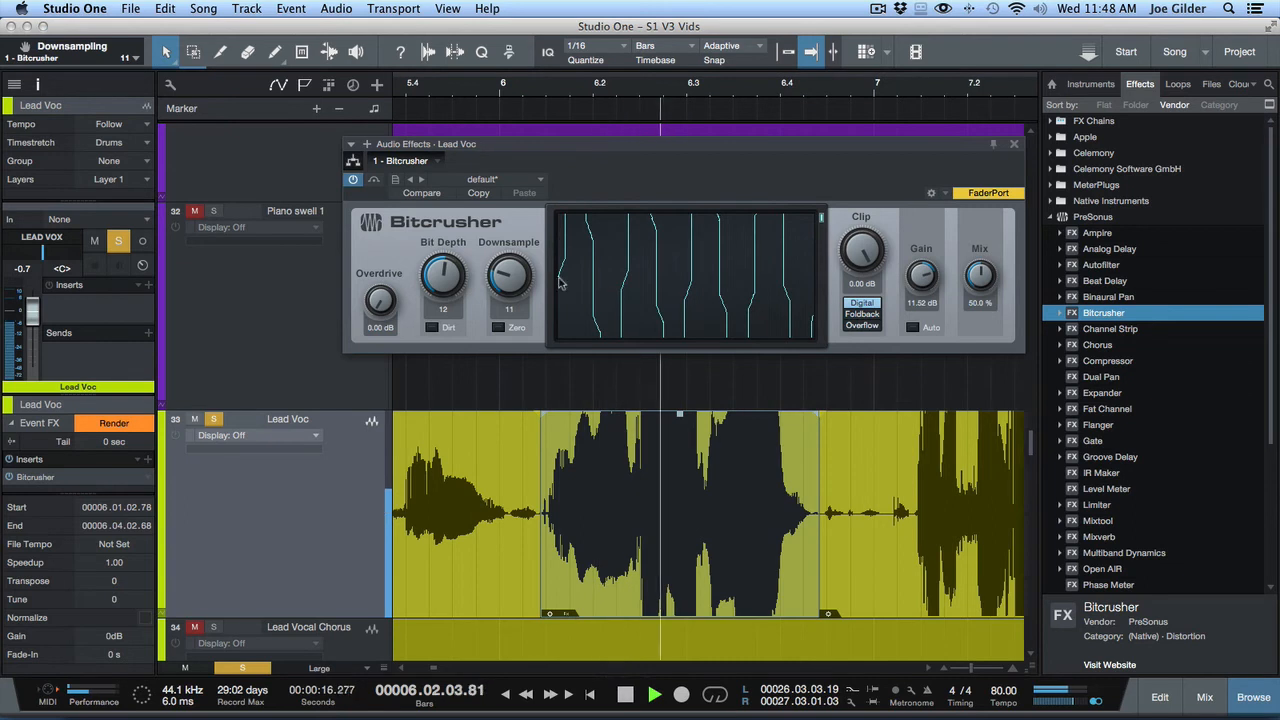
{"action": "key", "text": "space"}
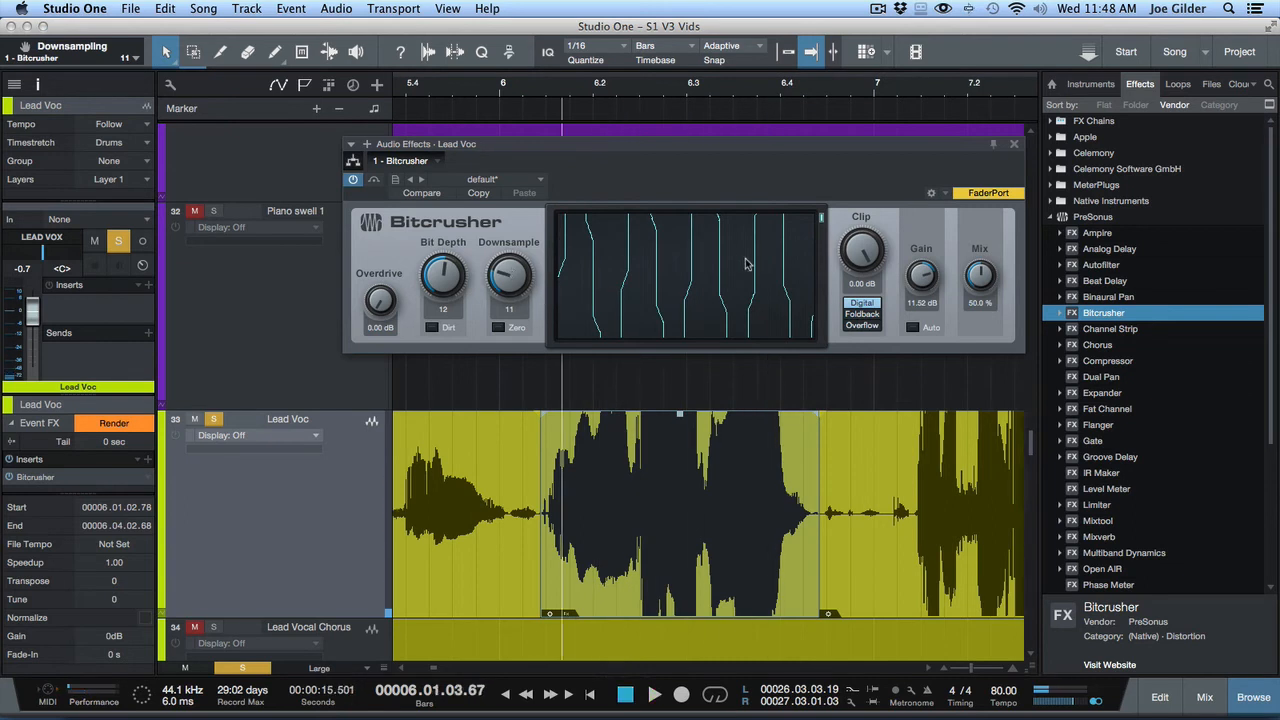
{"action": "left_click_drag", "start_coordinate": [870, 256], "coordinate": [965, 133]}
{"action": "key", "text": "space"}
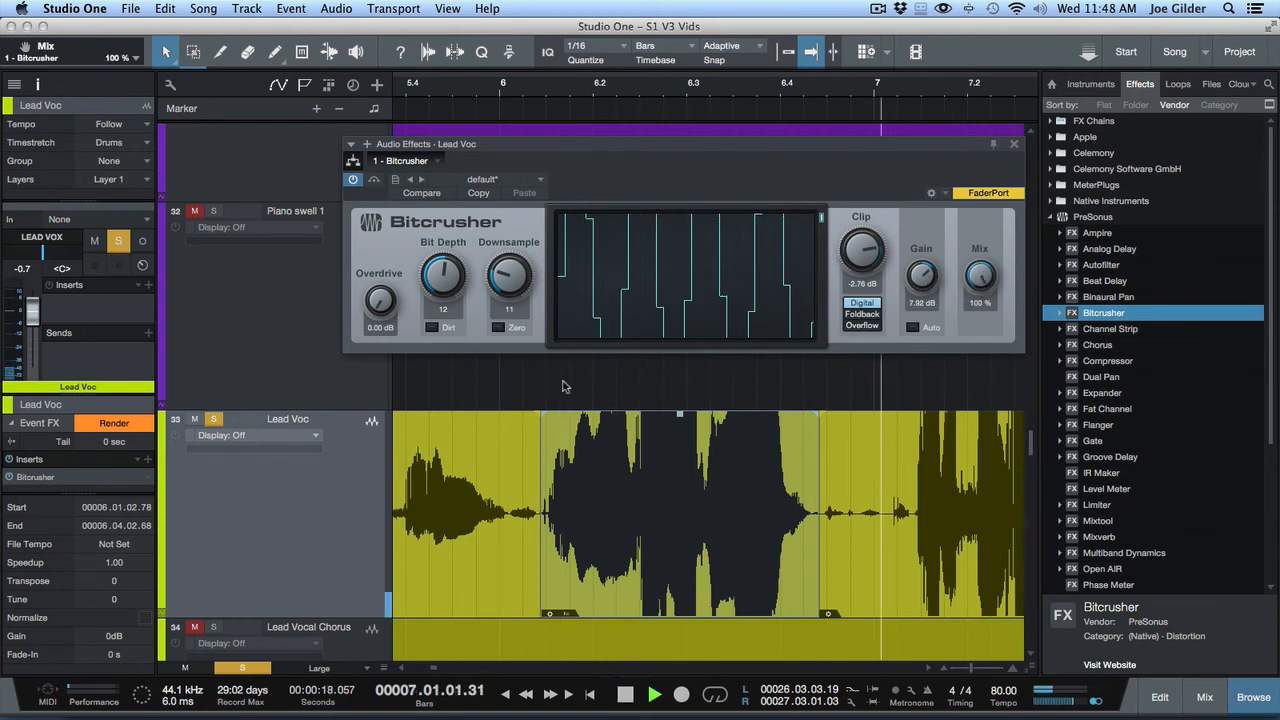
{"action": "key", "text": "space"}
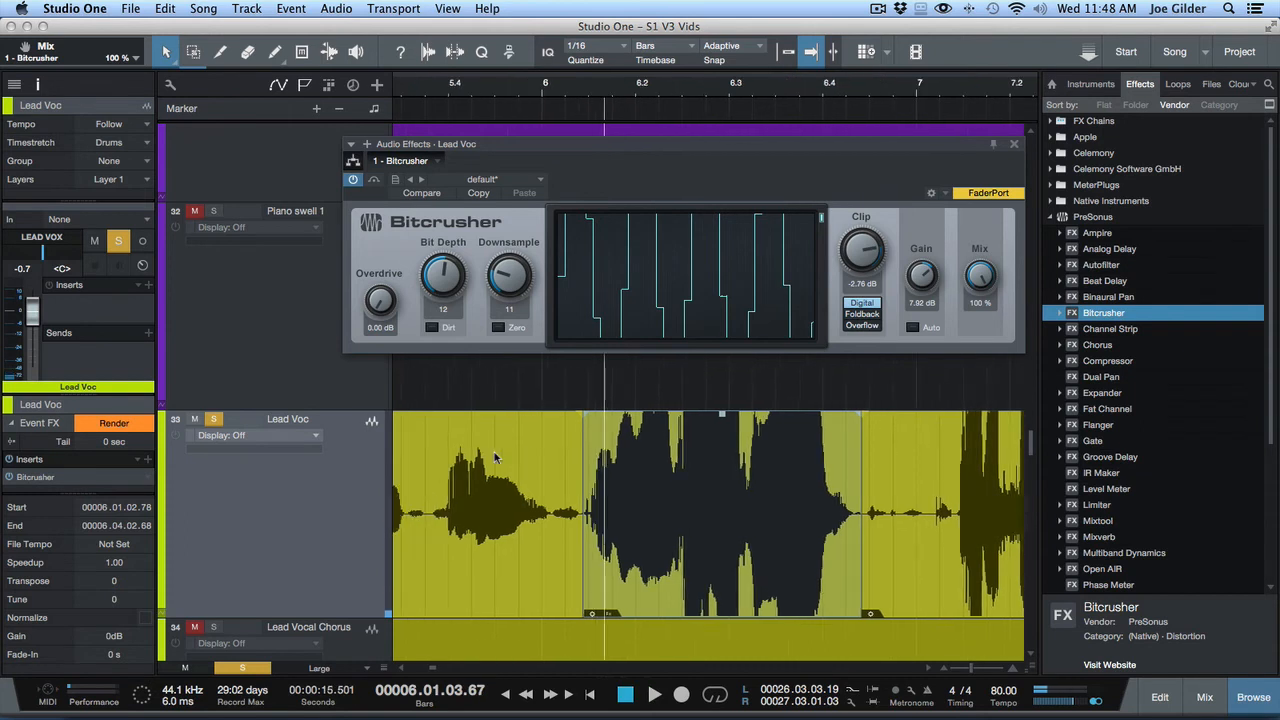
- Play the soloed vocal from about 5.3.3 to hear the transition from the dry part into the effected phrase
{"action": "left_click", "coordinate": [418, 384]}
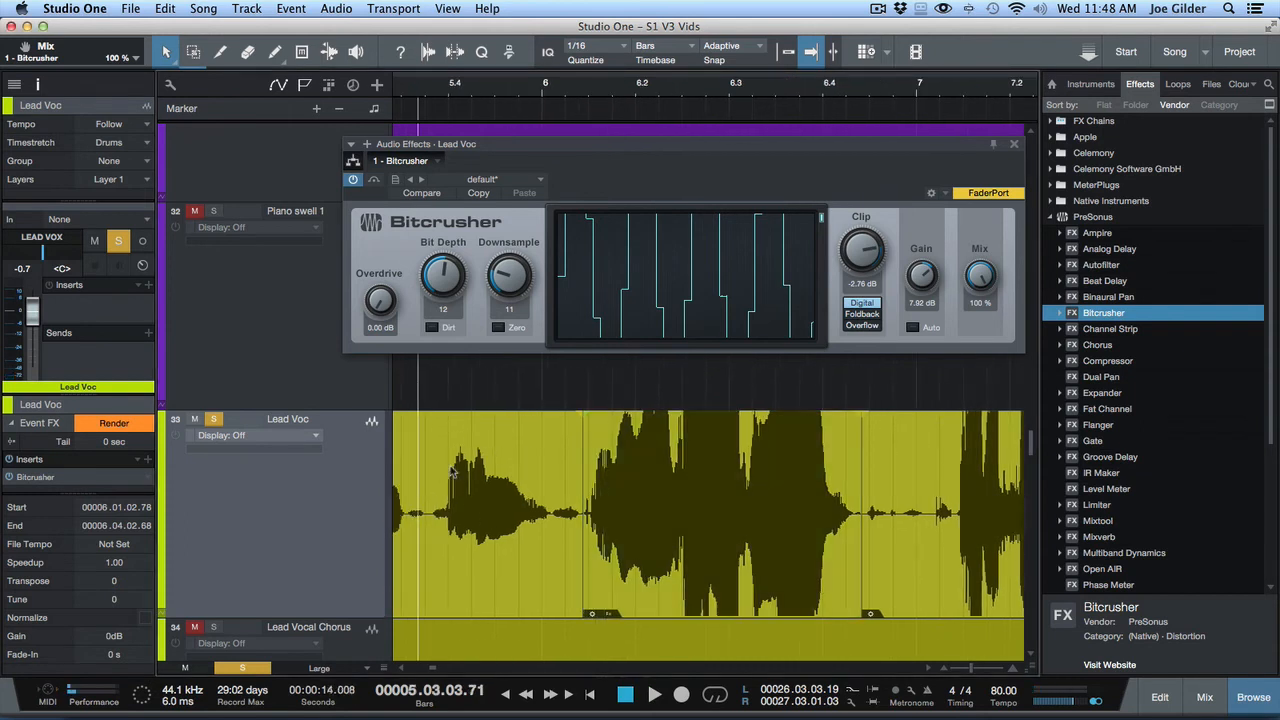
{"action": "key", "text": "space"}
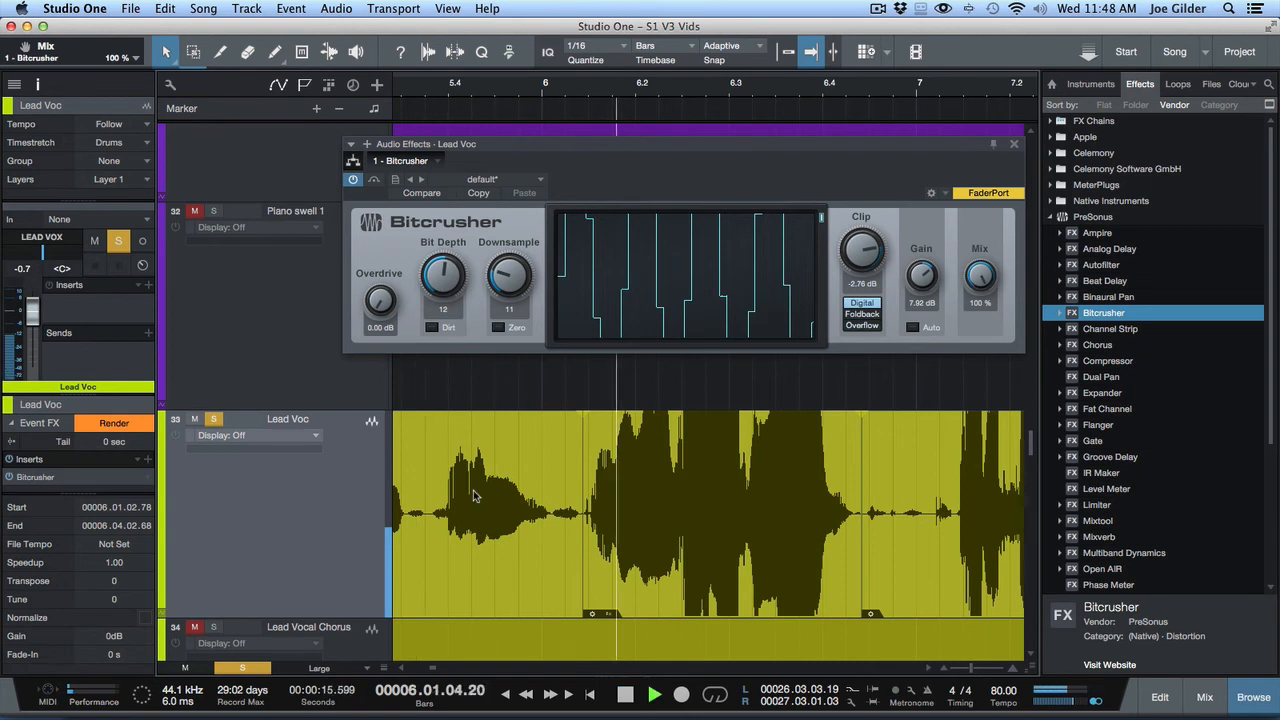
{"action": "key", "text": "space"}
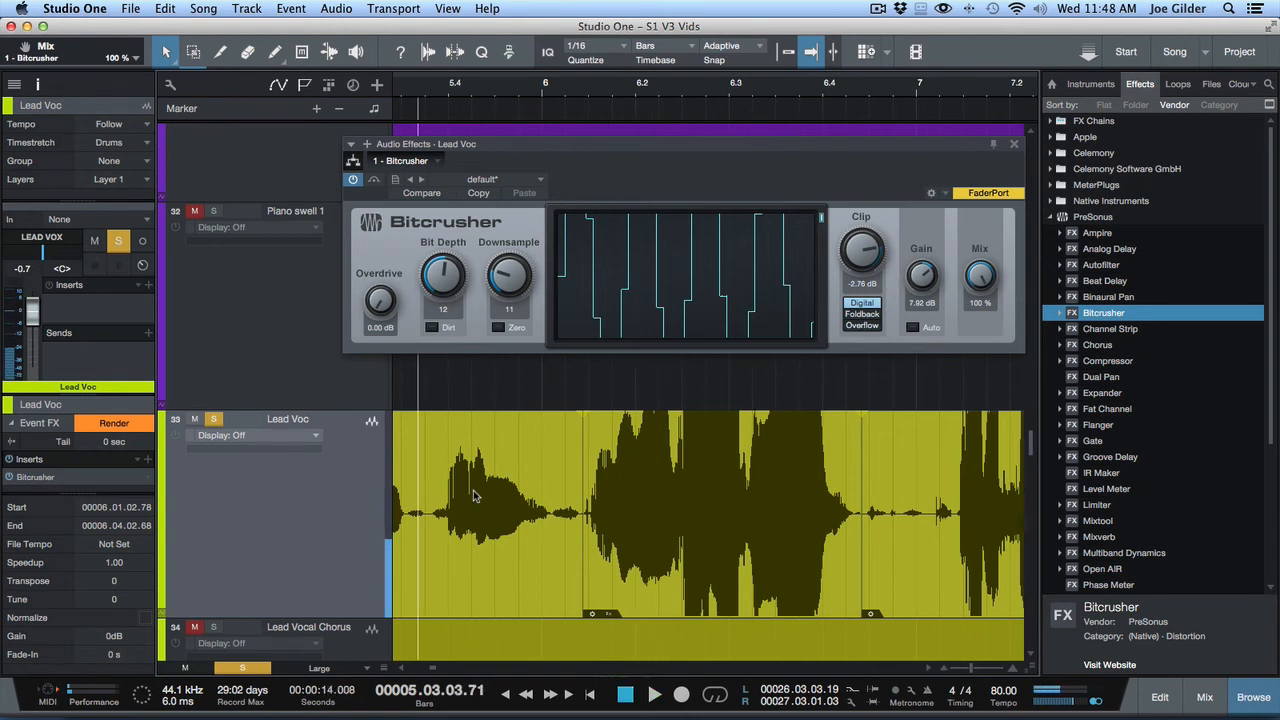
- Set Bitcrusher's Bit Depth to 9 and Downsample to 6 while auditioning the vocal
{"action": "left_click_drag", "start_coordinate": [440, 246], "coordinate": [437, 251]}
{"action": "key", "text": "space"}
{"action": "left_click_drag", "start_coordinate": [515, 281], "coordinate": [516, 308]}
{"action": "key", "text": "space"}
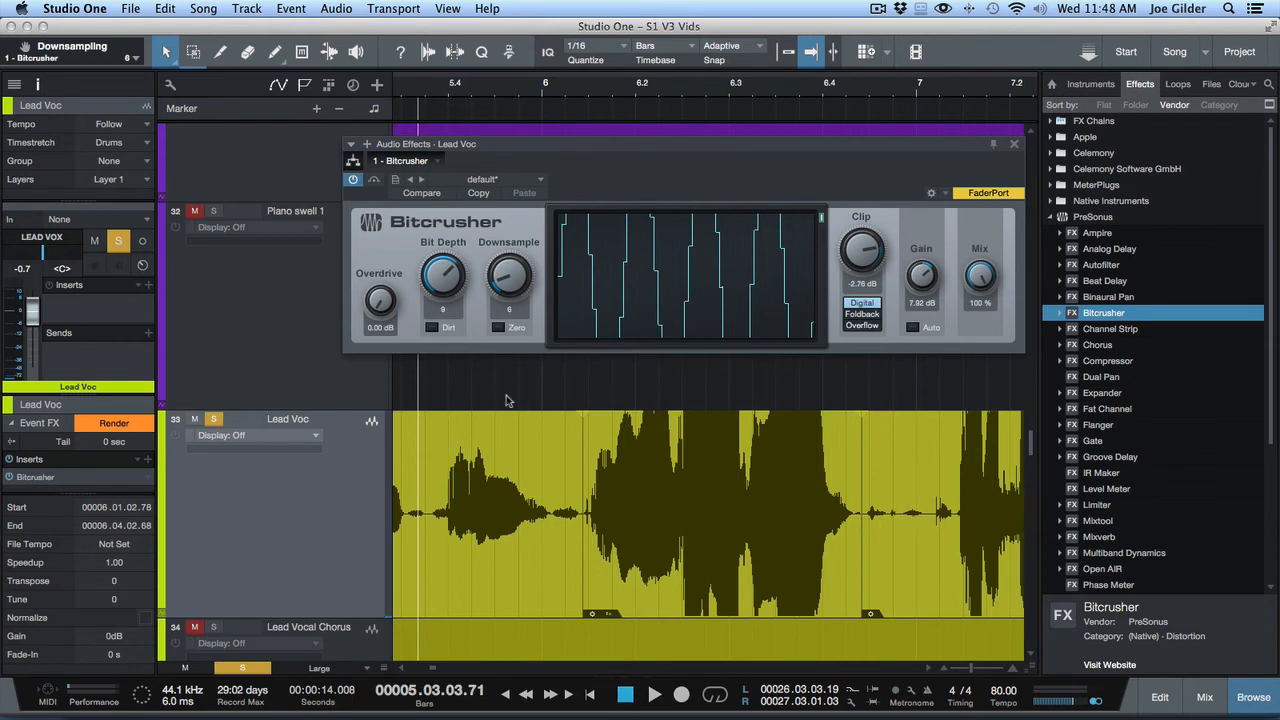
- Inspect the effected Lead Voc event in the audio editor, and return to it in the arrangement
{"action": "left_click", "coordinate": [723, 508]}
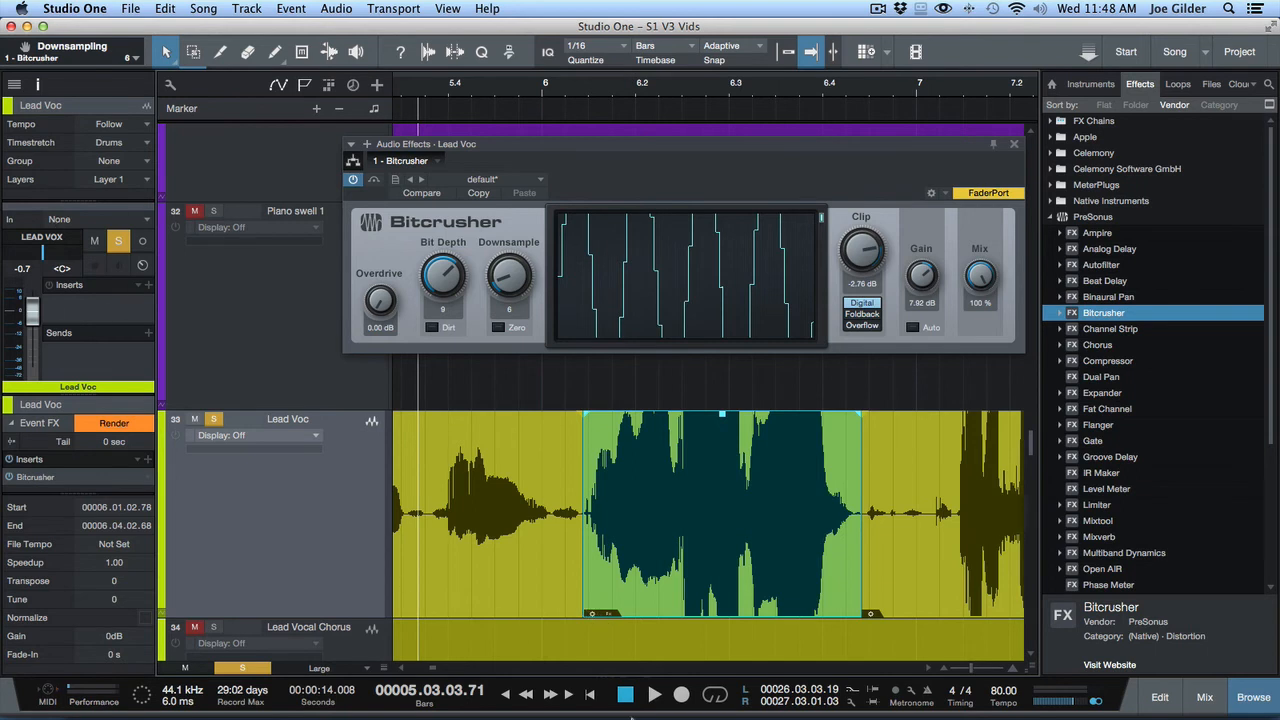
{"action": "double_click", "coordinate": [672, 527]}
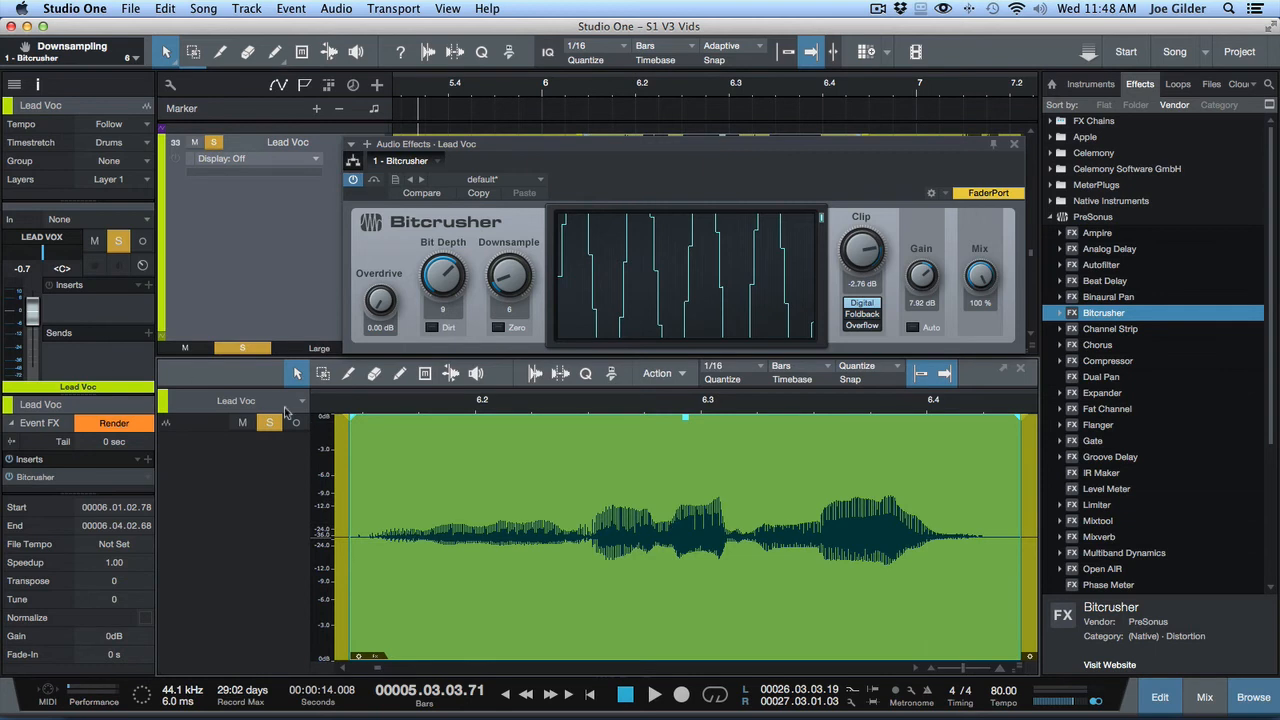
{"action": "key", "text": "F3"}
{"action": "key", "text": "F3"}
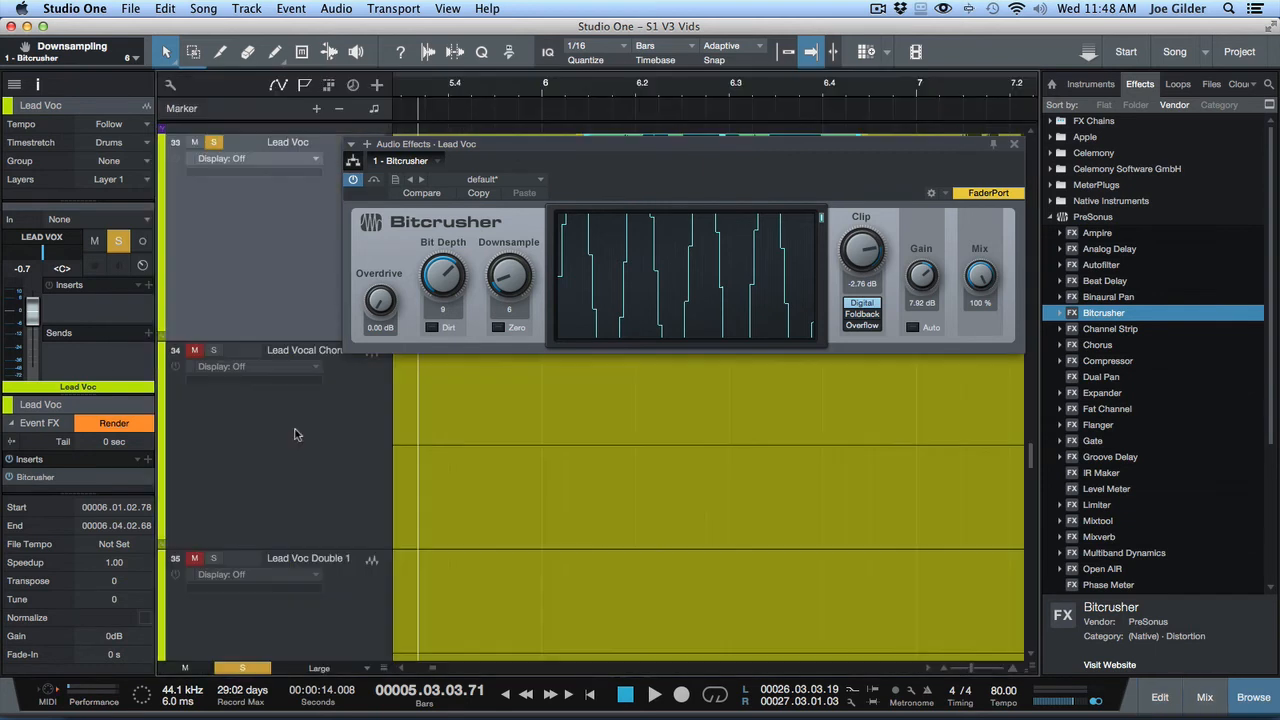
{"action": "scroll", "coordinate": [345, 510], "scroll_direction": "up", "scroll_amount": 5}
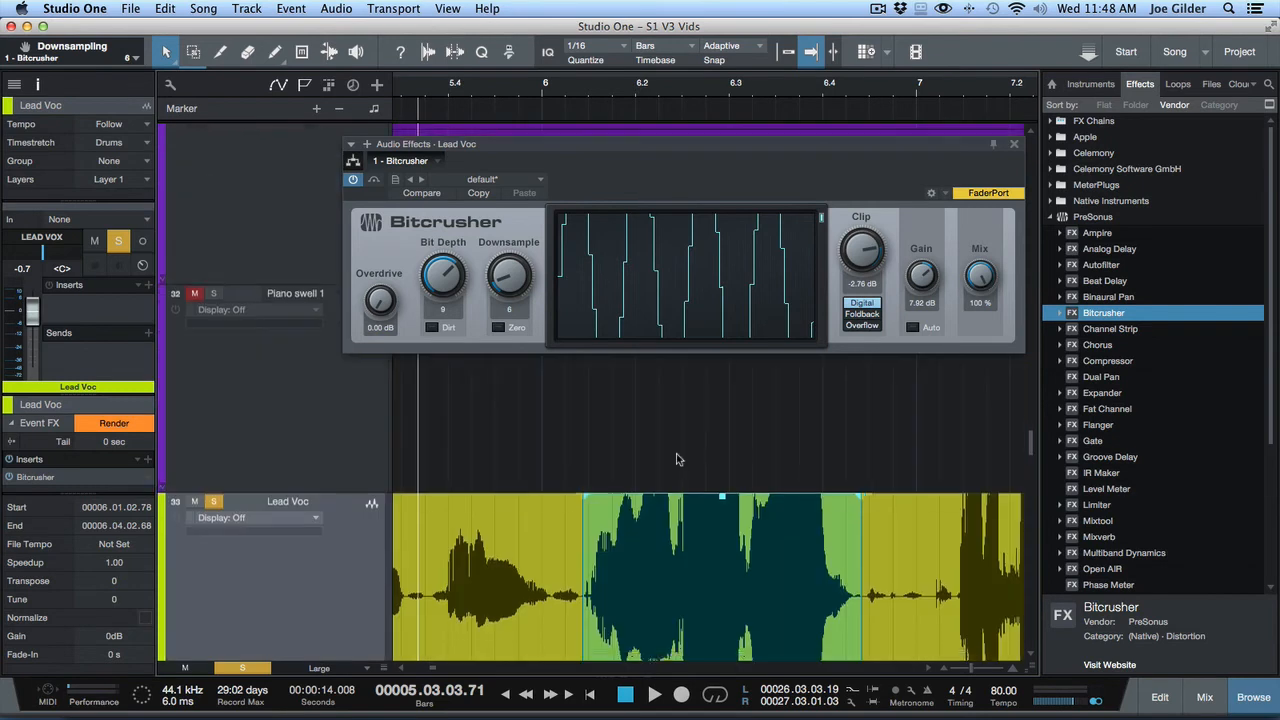
- Close the Bitcrusher window and render the Event FX on the selected Lead Voc phrase starting at 6.1.2.78
{"action": "scroll", "coordinate": [679, 475], "scroll_direction": "down", "scroll_amount": 4}
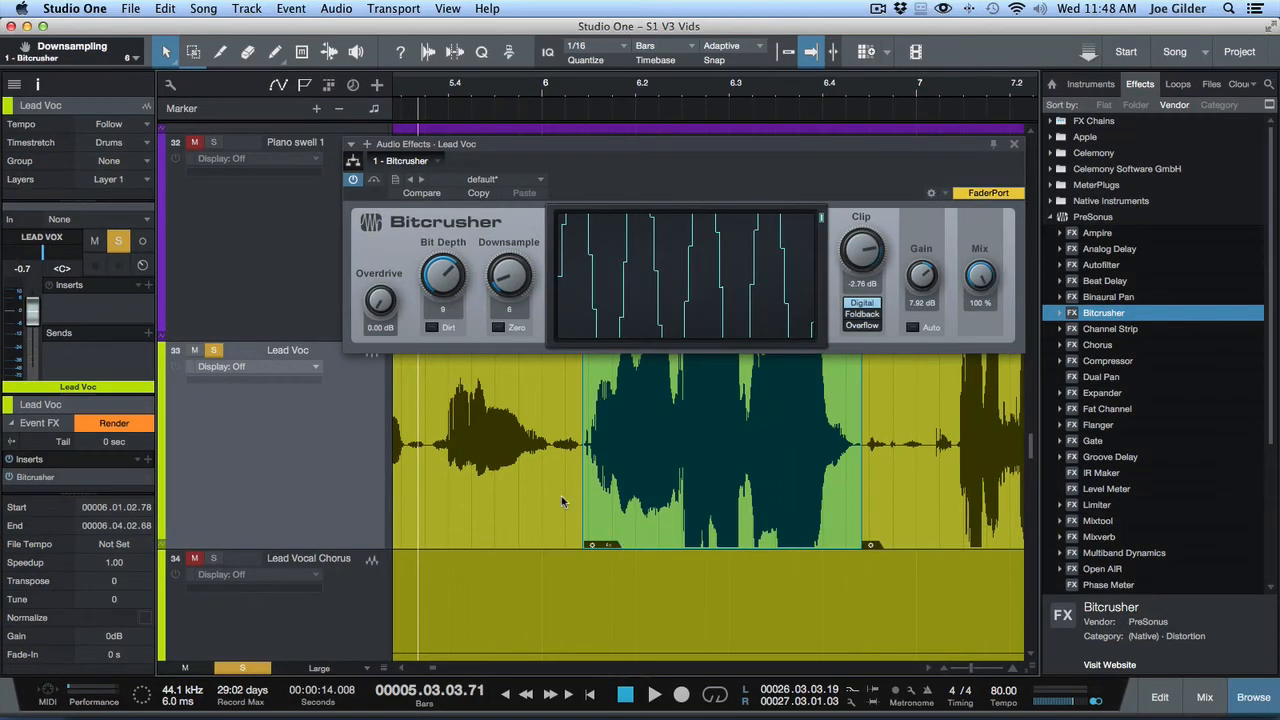
{"action": "left_click", "coordinate": [562, 502]}
{"action": "left_click", "coordinate": [682, 495]}
{"action": "left_click_drag", "start_coordinate": [73, 493], "coordinate": [76, 530]}
{"action": "left_click", "coordinate": [114, 424]}
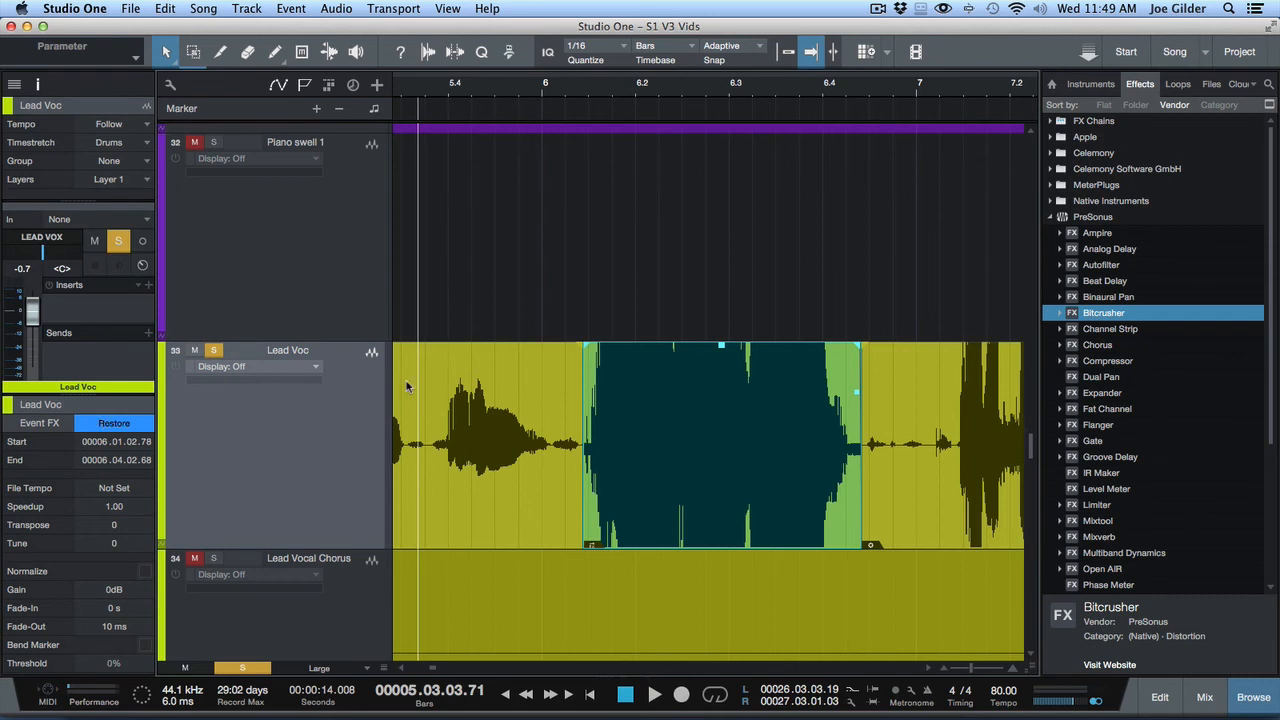
- Play the soloed vocal from about 5.4.4 to hear the rendered phrase
{"action": "left_click", "coordinate": [524, 147]}
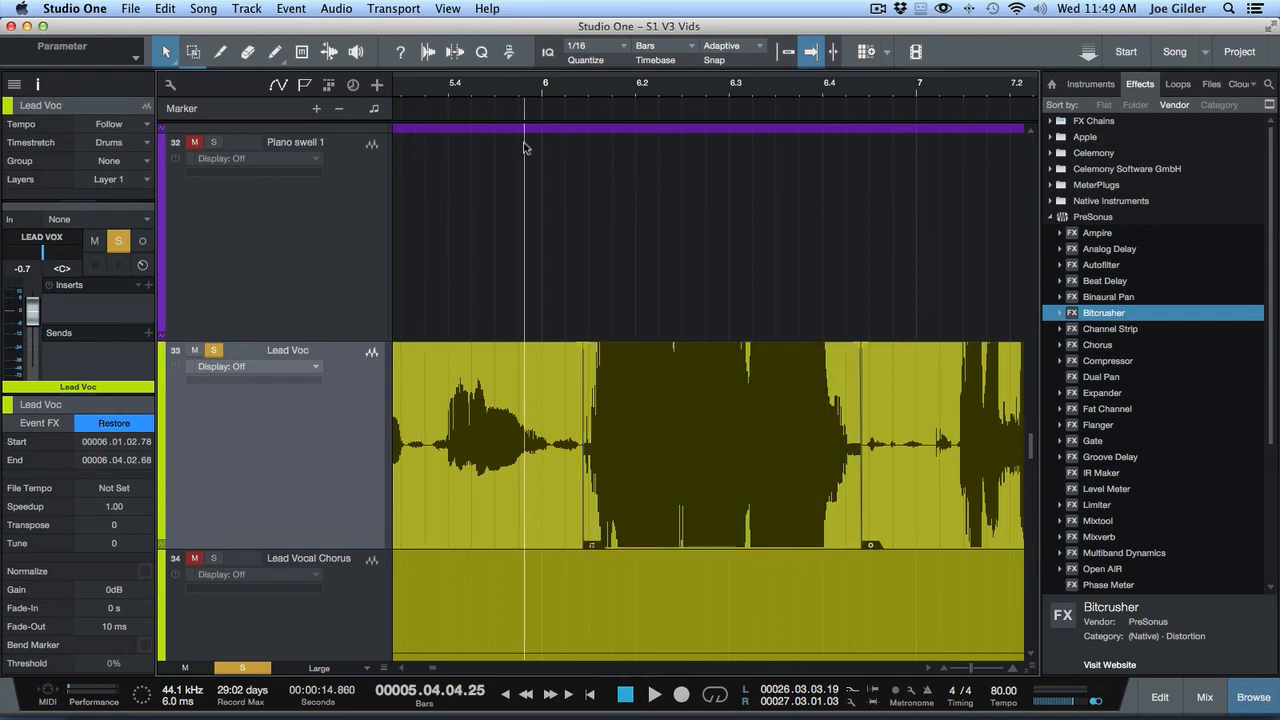
{"action": "key", "text": "space"}
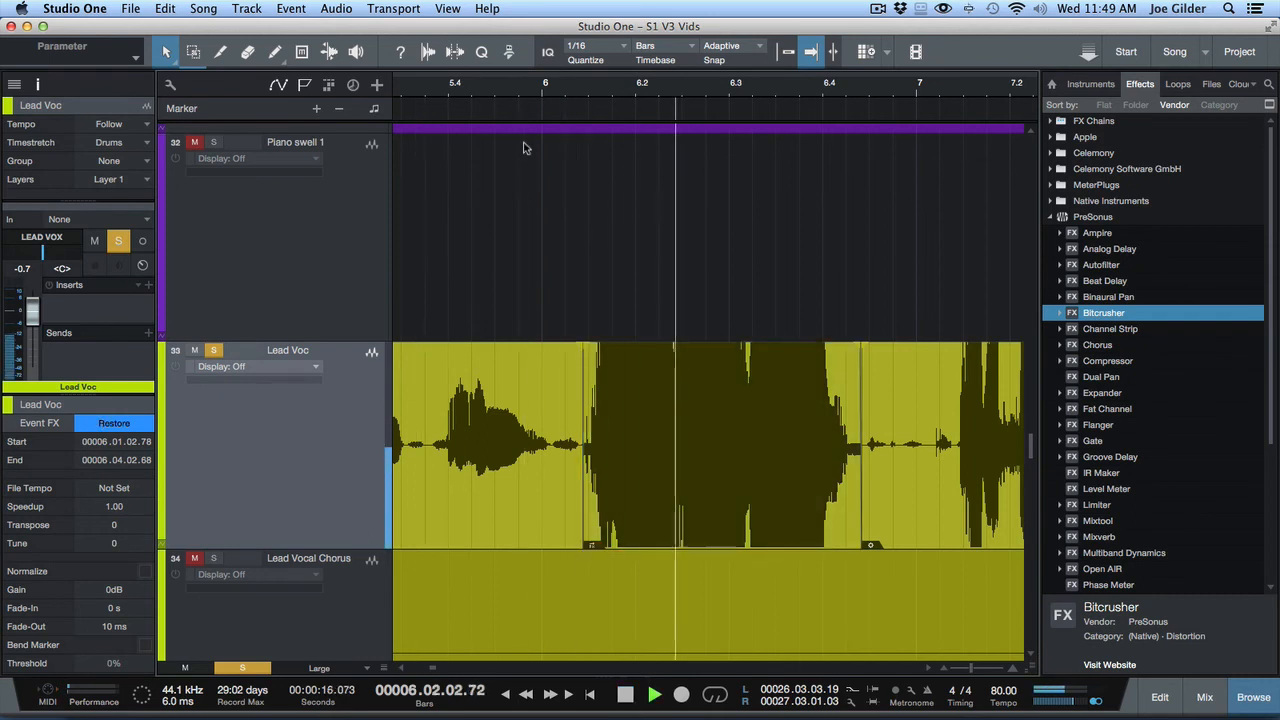
{"action": "key", "text": "space"}
- Restore the rendered phrase to its live Event FX with Bitcrusher bypassed, and audition it
{"action": "left_click", "coordinate": [696, 424]}
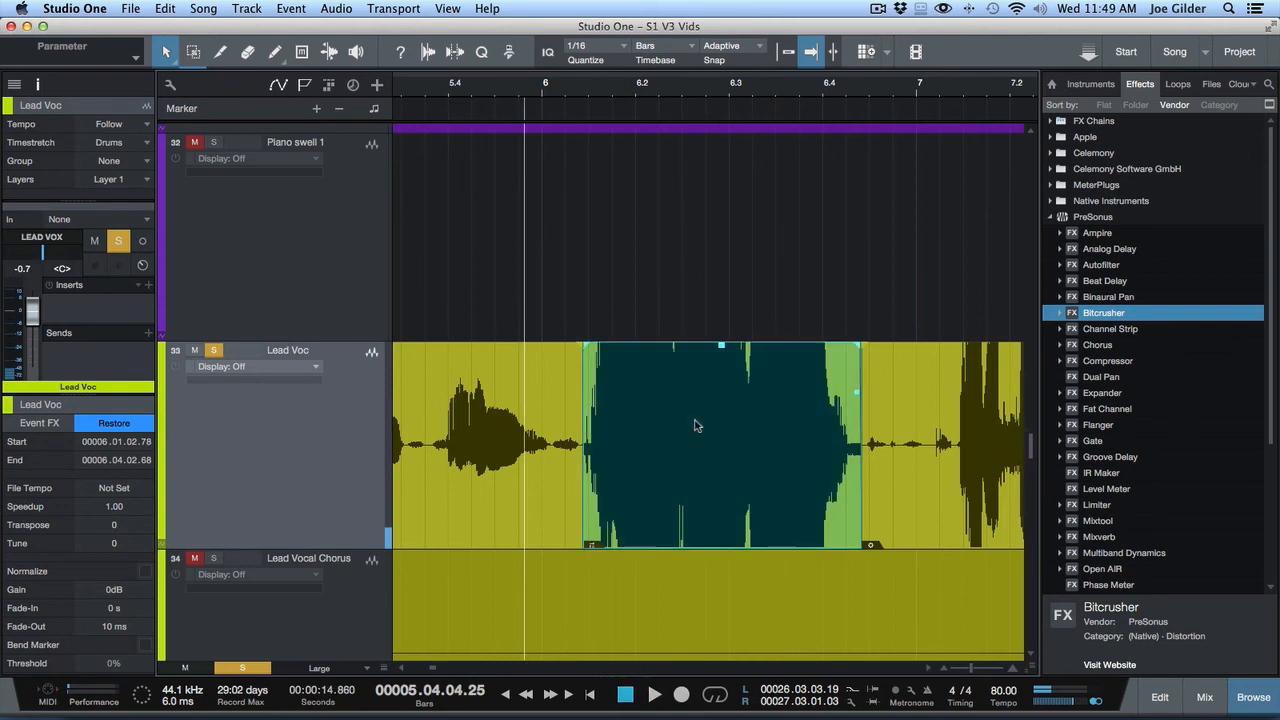
{"action": "left_click", "coordinate": [535, 445]}
{"action": "left_click", "coordinate": [668, 432]}
{"action": "left_click", "coordinate": [99, 426]}
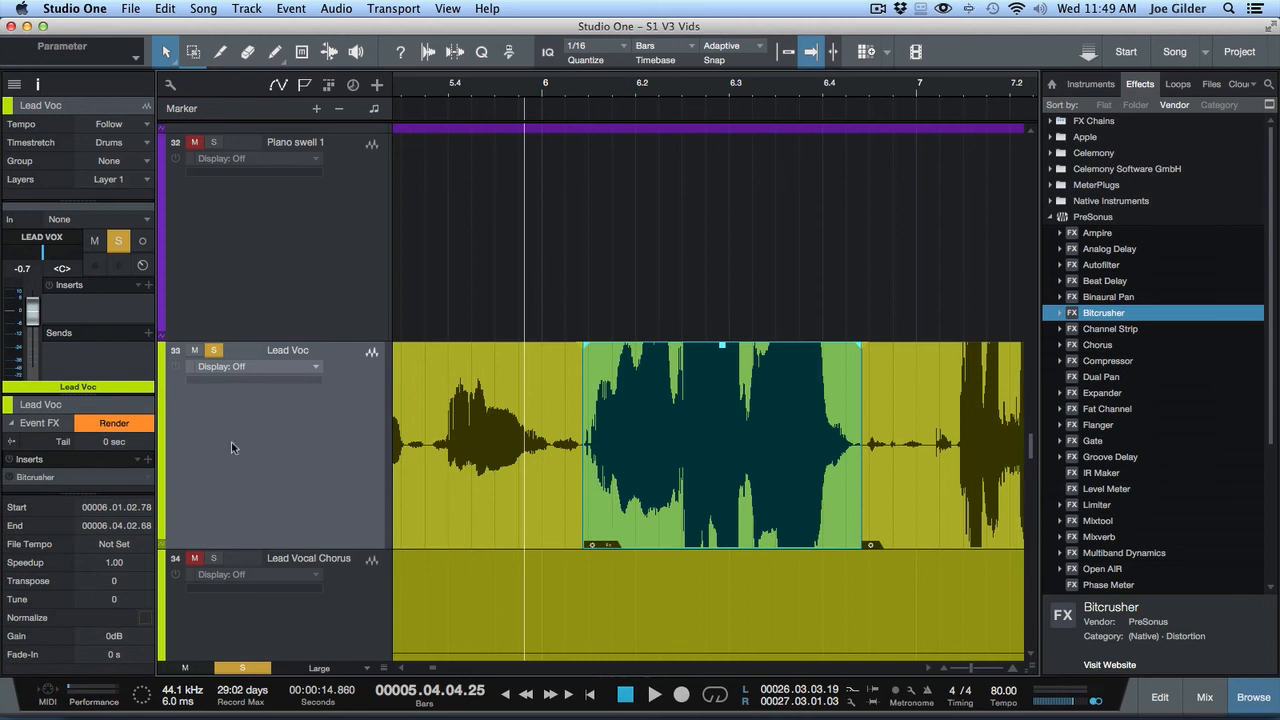
{"action": "key", "text": "space"}
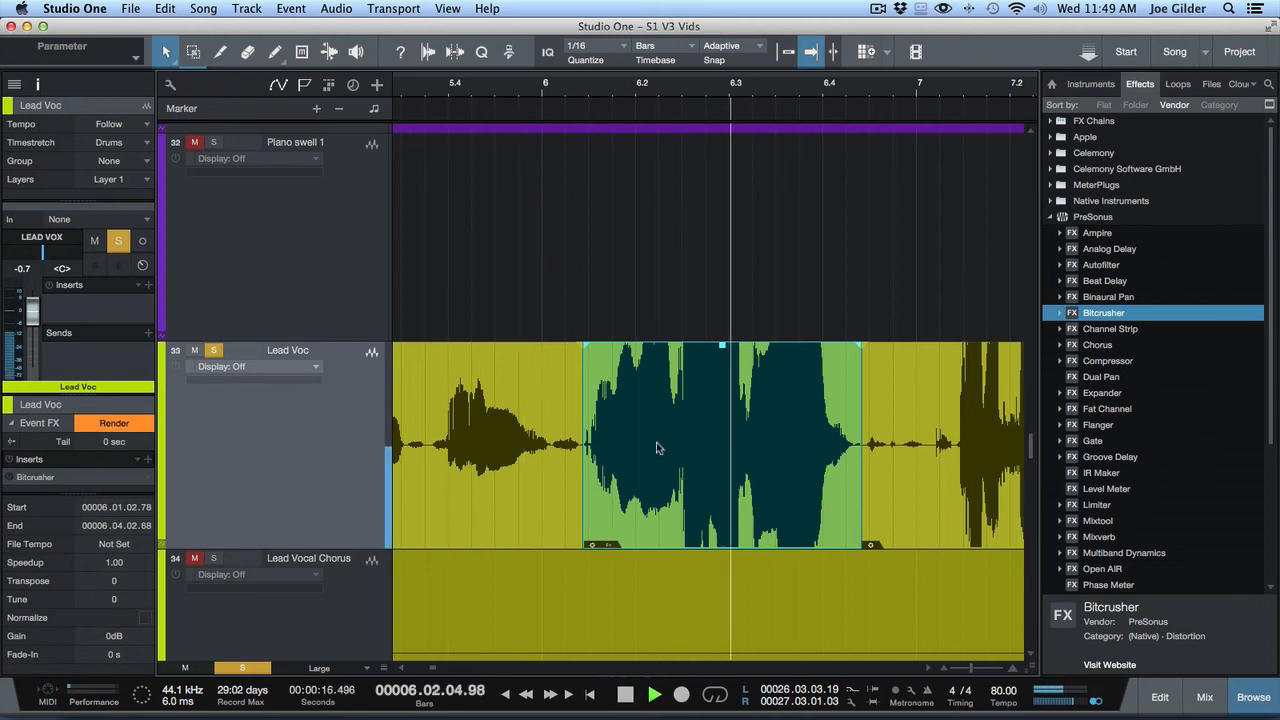
{"action": "key", "text": "space"}
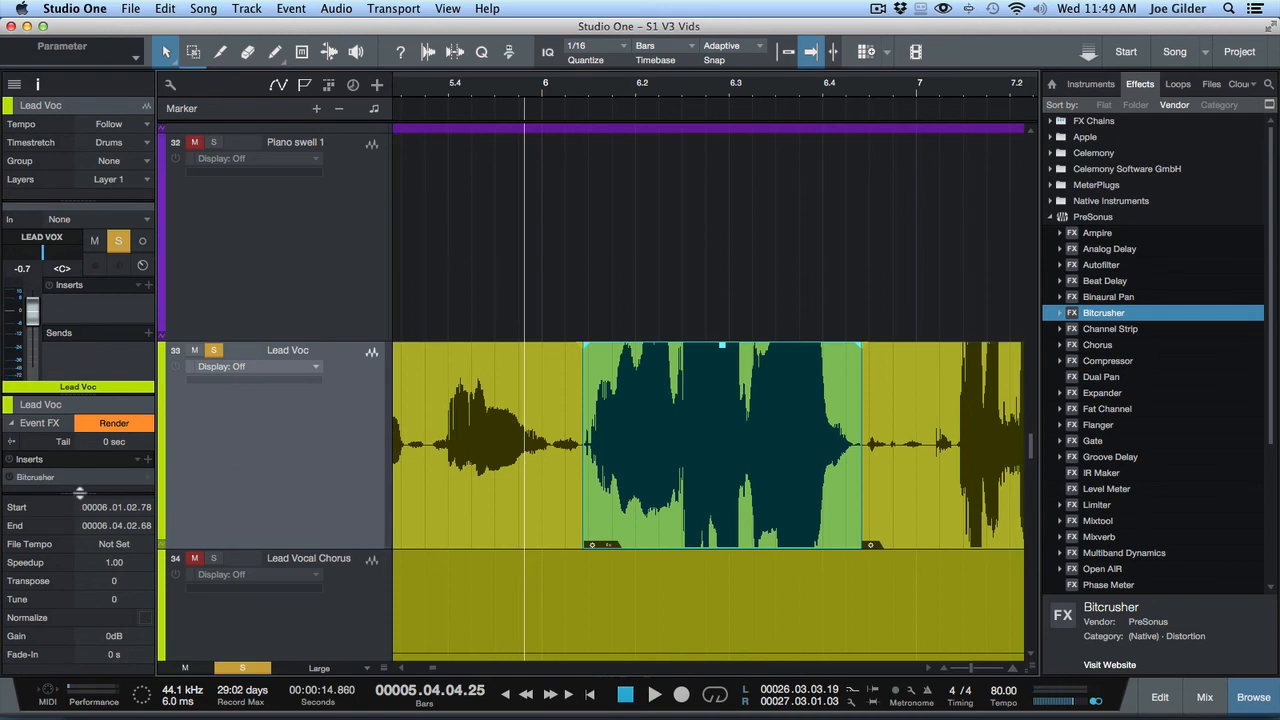
- Add Mixverb to the phrase's Event FX inserts and set its Size to 99.5 % and Mix to 45.5 %, auditioning the vocal
{"action": "left_click_drag", "start_coordinate": [93, 492], "coordinate": [93, 589]}
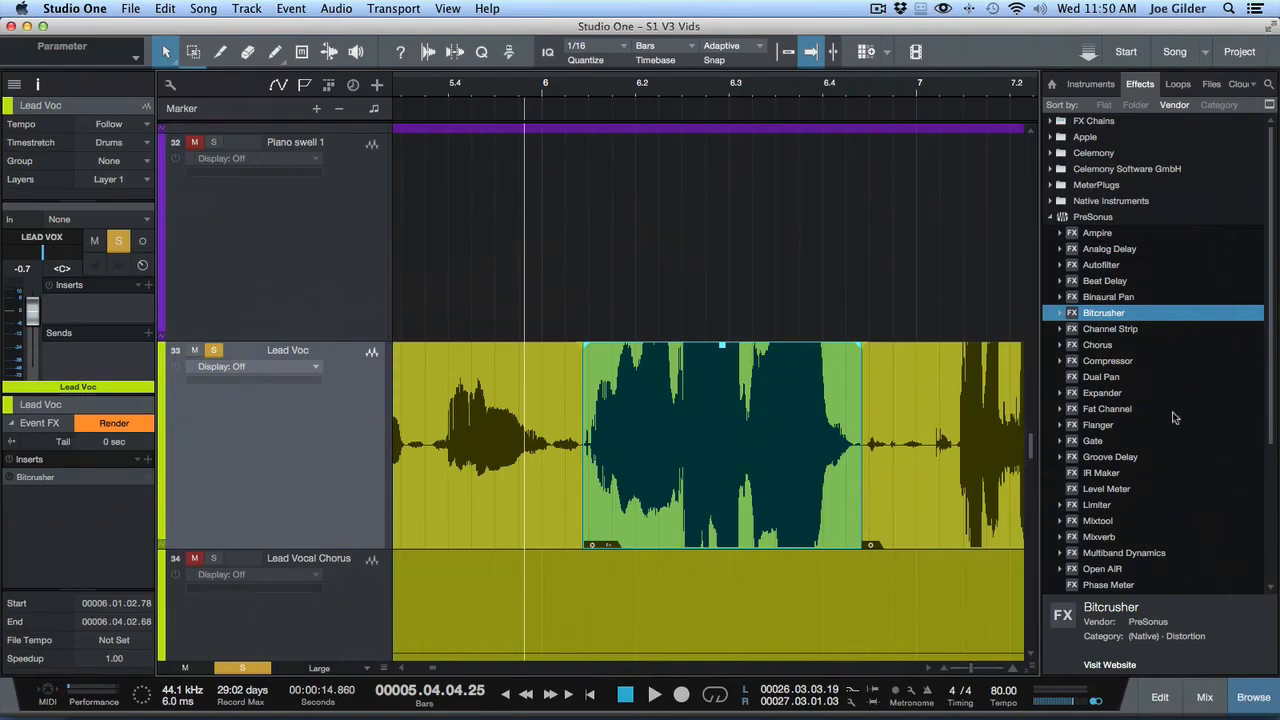
{"action": "left_click_drag", "start_coordinate": [1108, 537], "coordinate": [55, 510]}
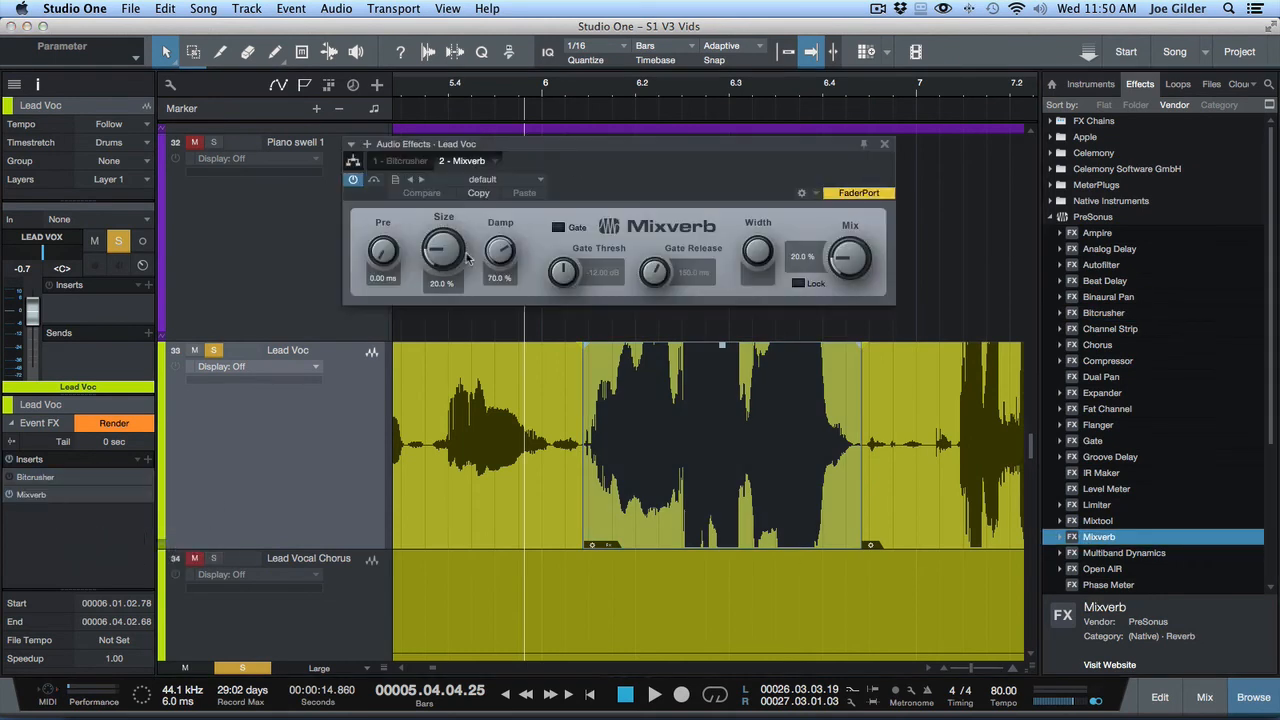
{"action": "left_click_drag", "start_coordinate": [439, 250], "coordinate": [481, 258]}
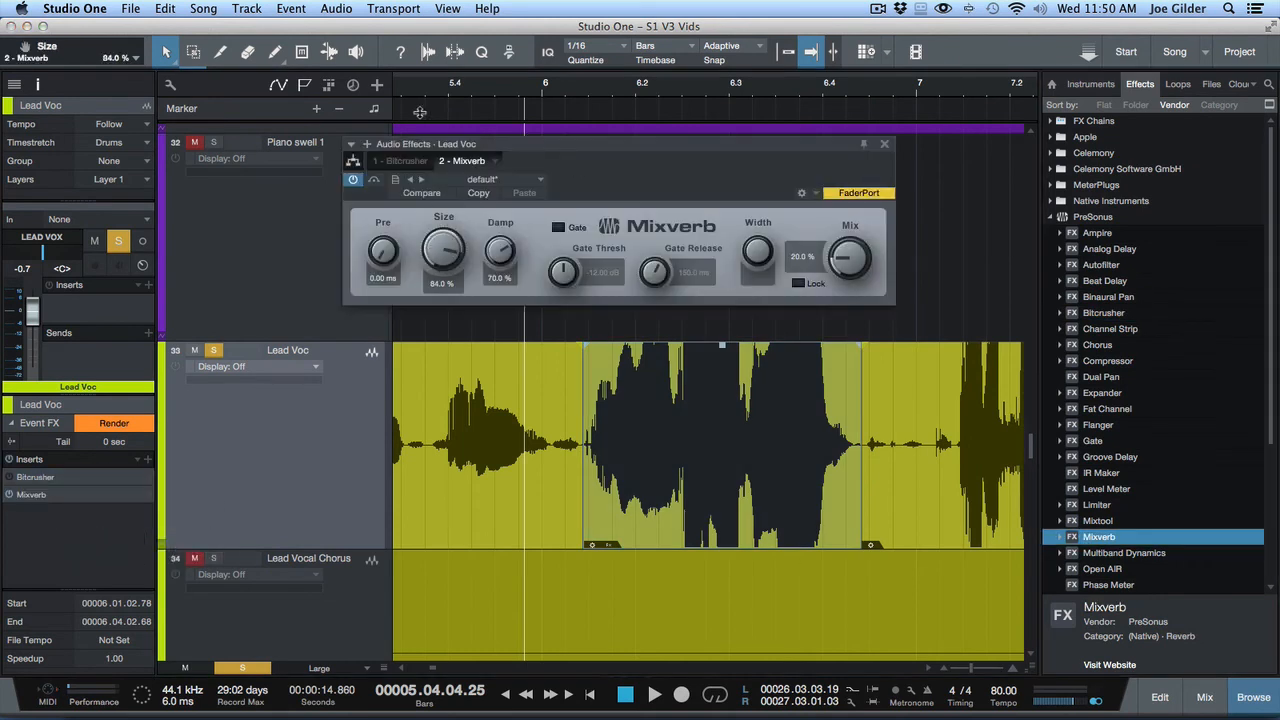
{"action": "key", "text": "space"}
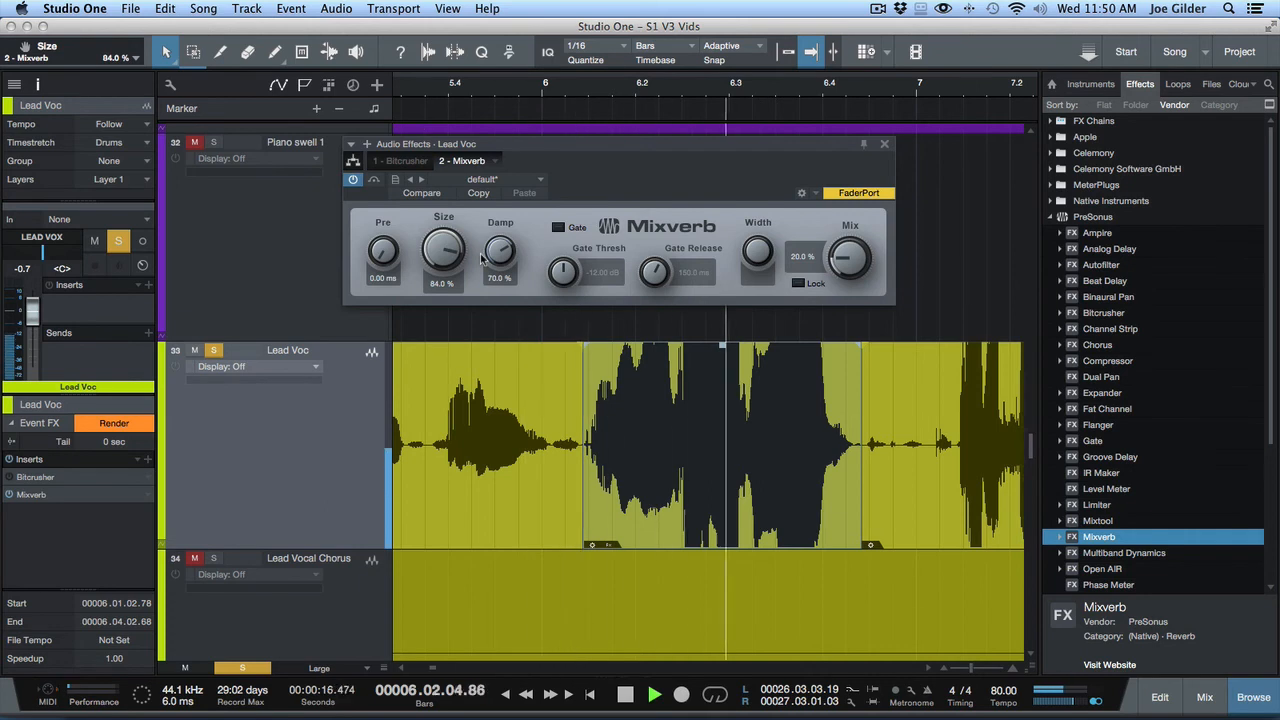
{"action": "key", "text": "space"}
{"action": "left_click_drag", "start_coordinate": [443, 250], "coordinate": [432, 208]}
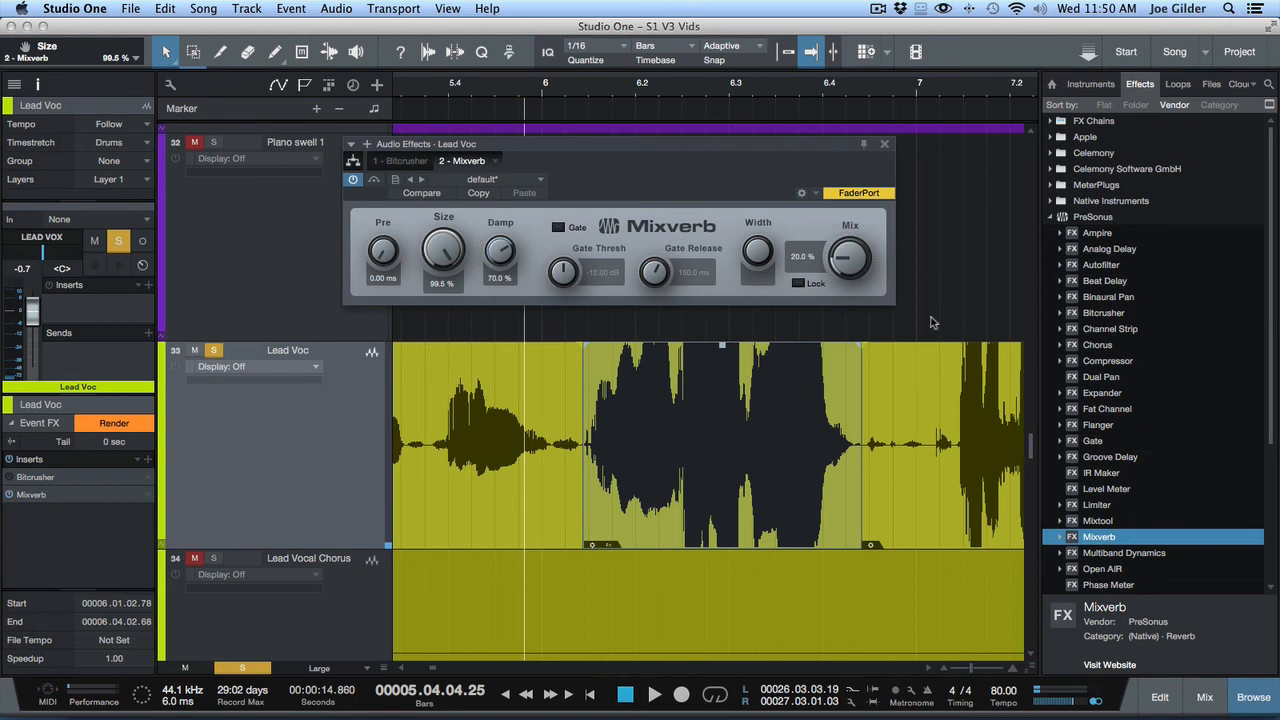
{"action": "left_click_drag", "start_coordinate": [860, 264], "coordinate": [836, 203]}
- Render the Lead Voc phrase with Mixverb and no tail, and play it to hear how the reverb ends
{"action": "left_click", "coordinate": [918, 410]}
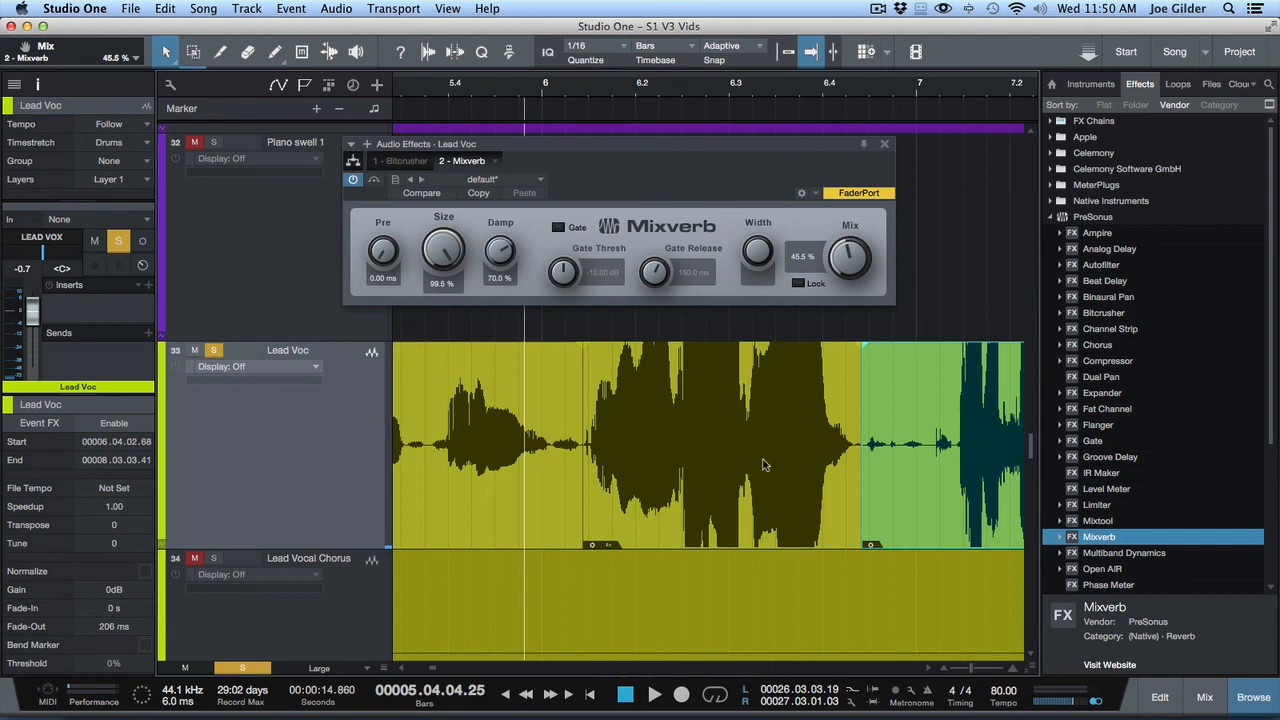
{"action": "left_click", "coordinate": [720, 440]}
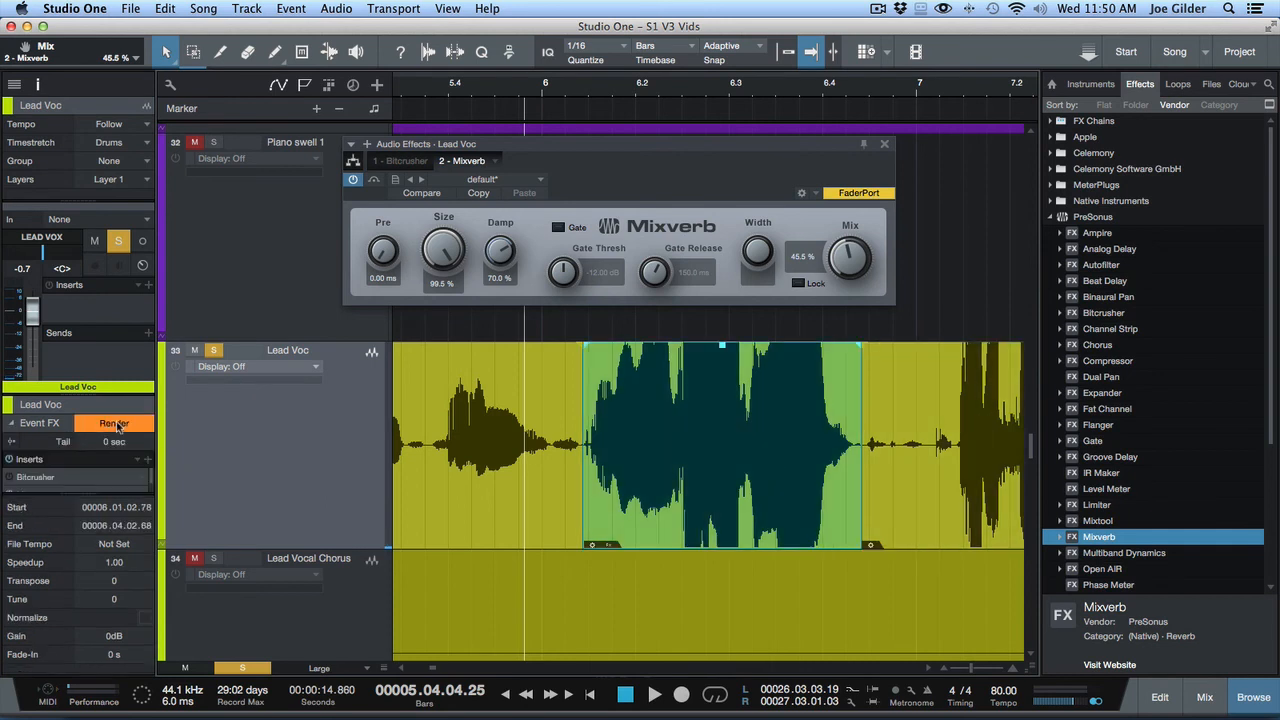
{"action": "left_click", "coordinate": [95, 425]}
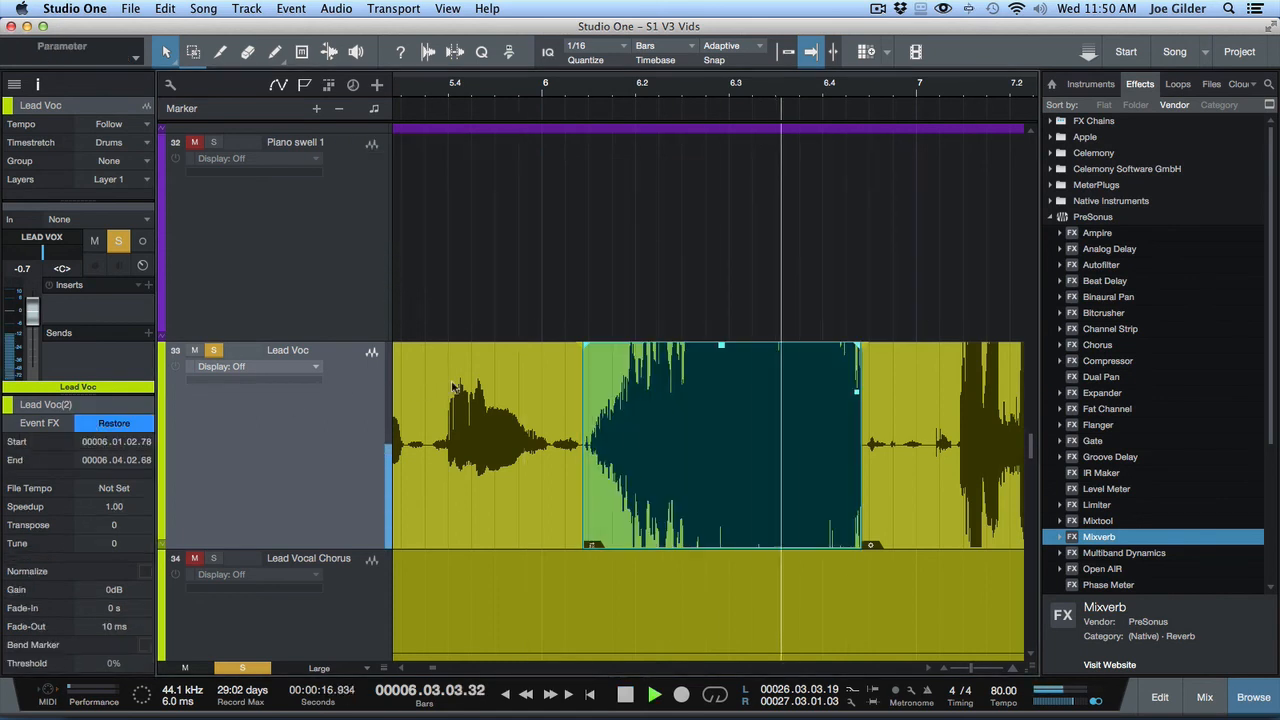
{"action": "key", "text": "space"}
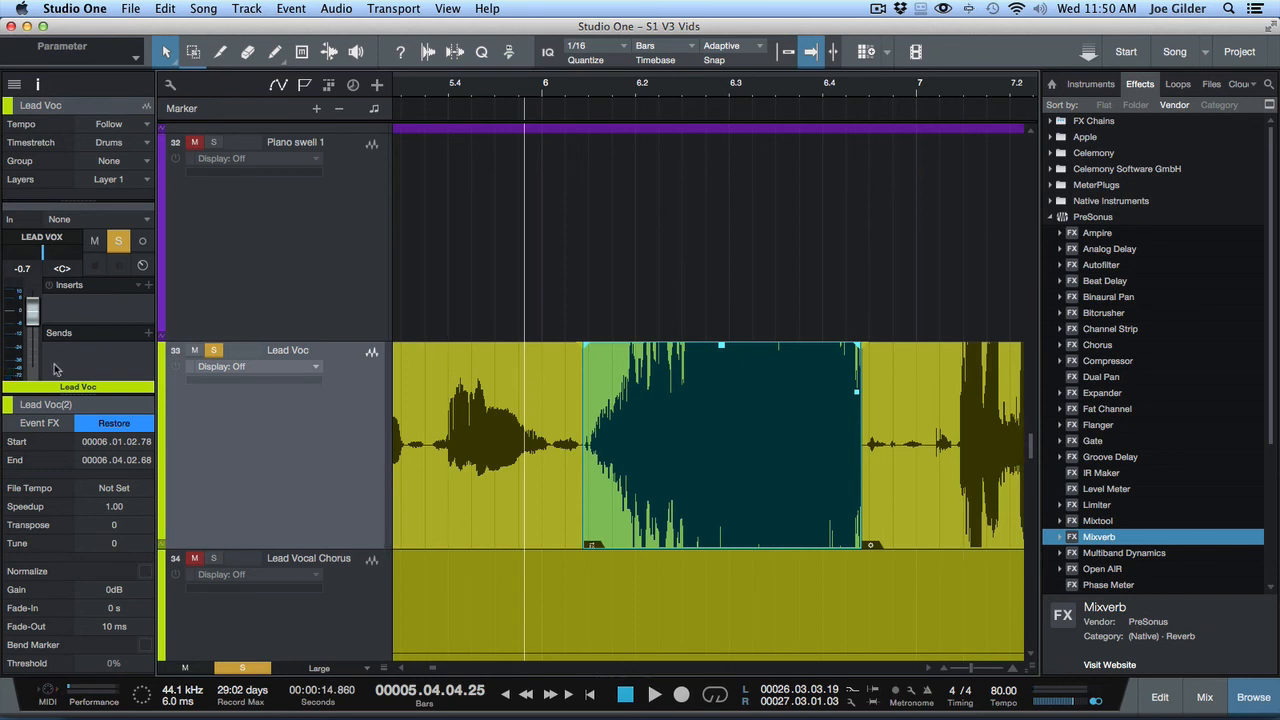
- Restore the phrase's live Event FX and set the Tail to 5 sec
{"action": "left_click", "coordinate": [113, 423]}
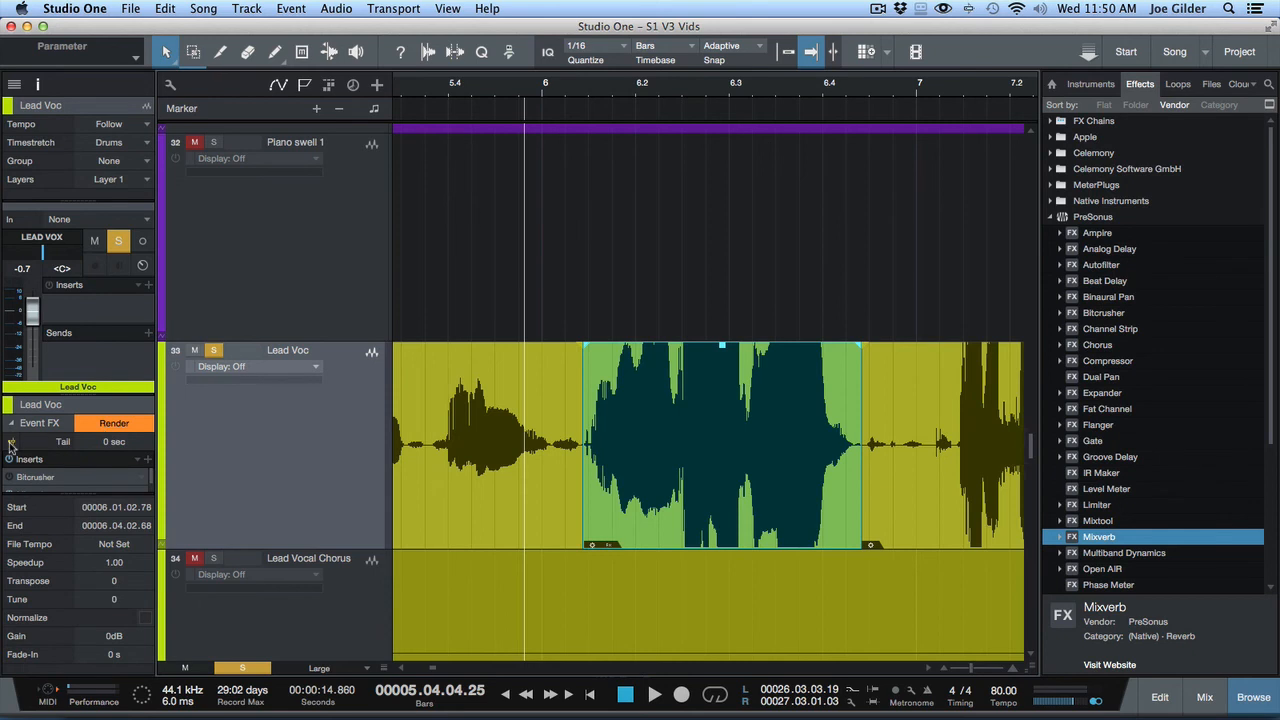
{"action": "double_click", "coordinate": [105, 442]}
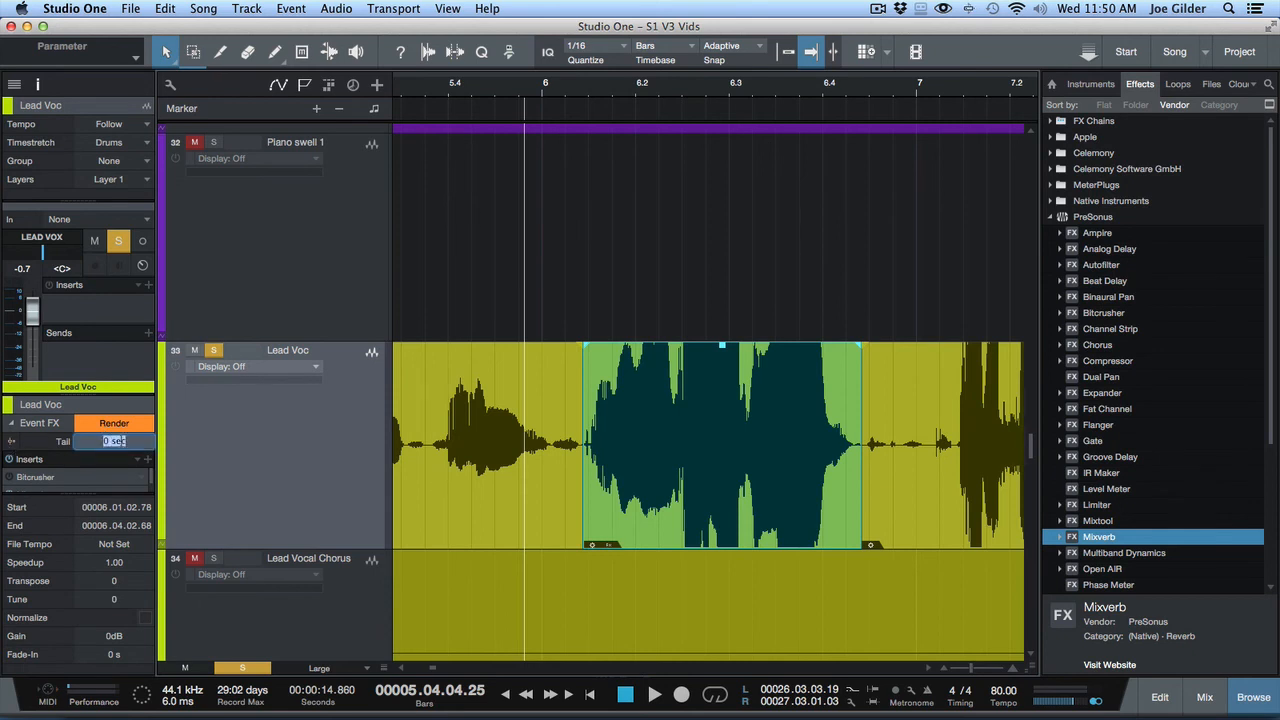
{"action": "type", "text": "5"}
{"action": "key", "text": "Return"}
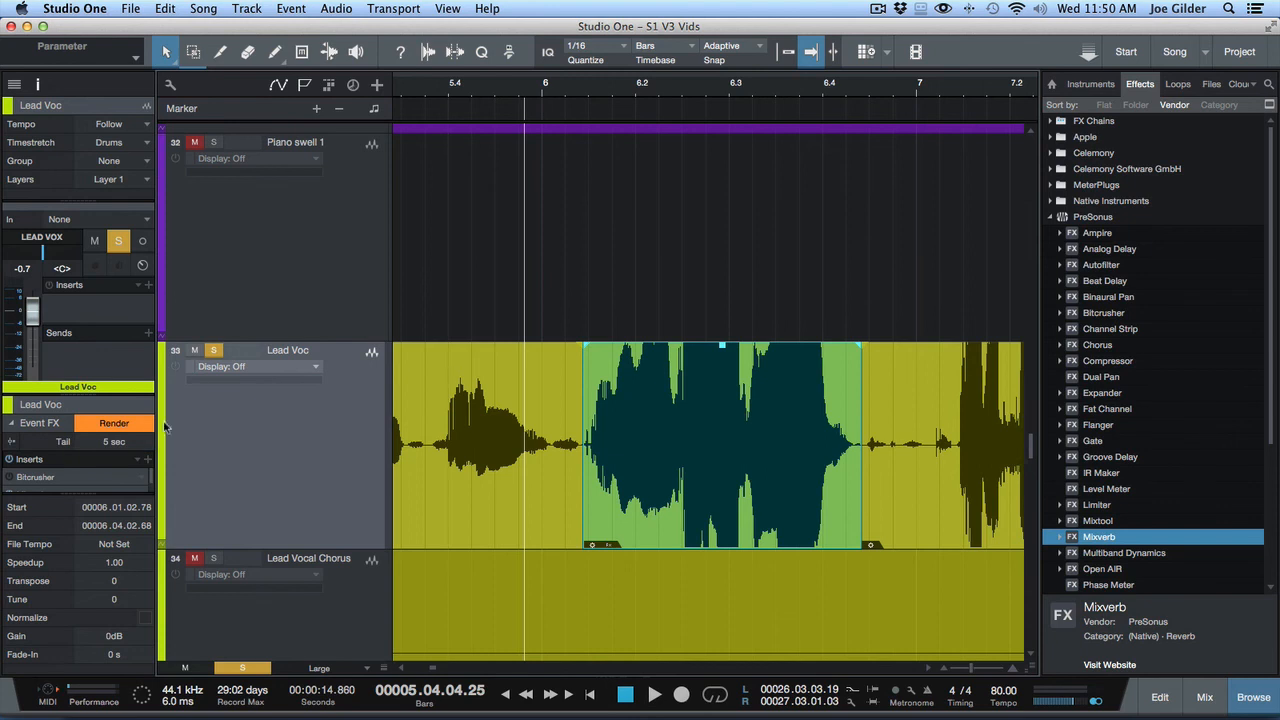
- Render the phrase again with its reverb tail and play through the vocal line that follows
{"action": "left_click", "coordinate": [120, 424]}
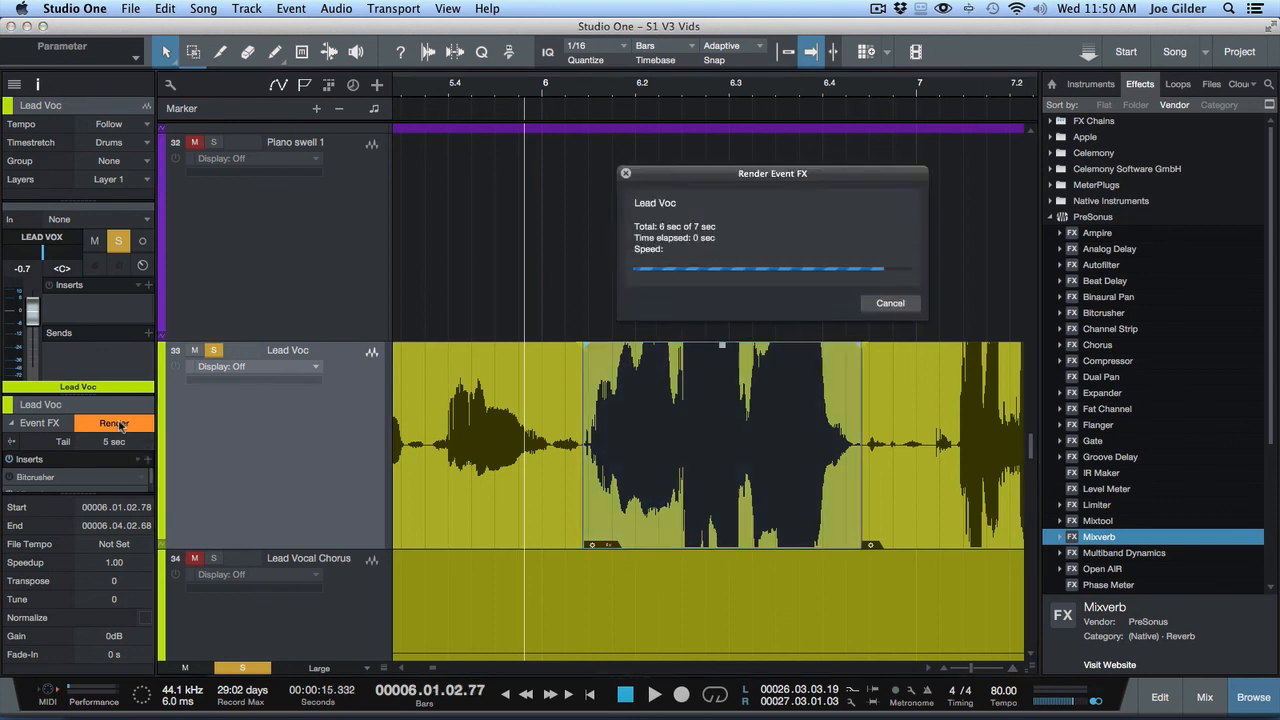
{"action": "key", "text": "space"}
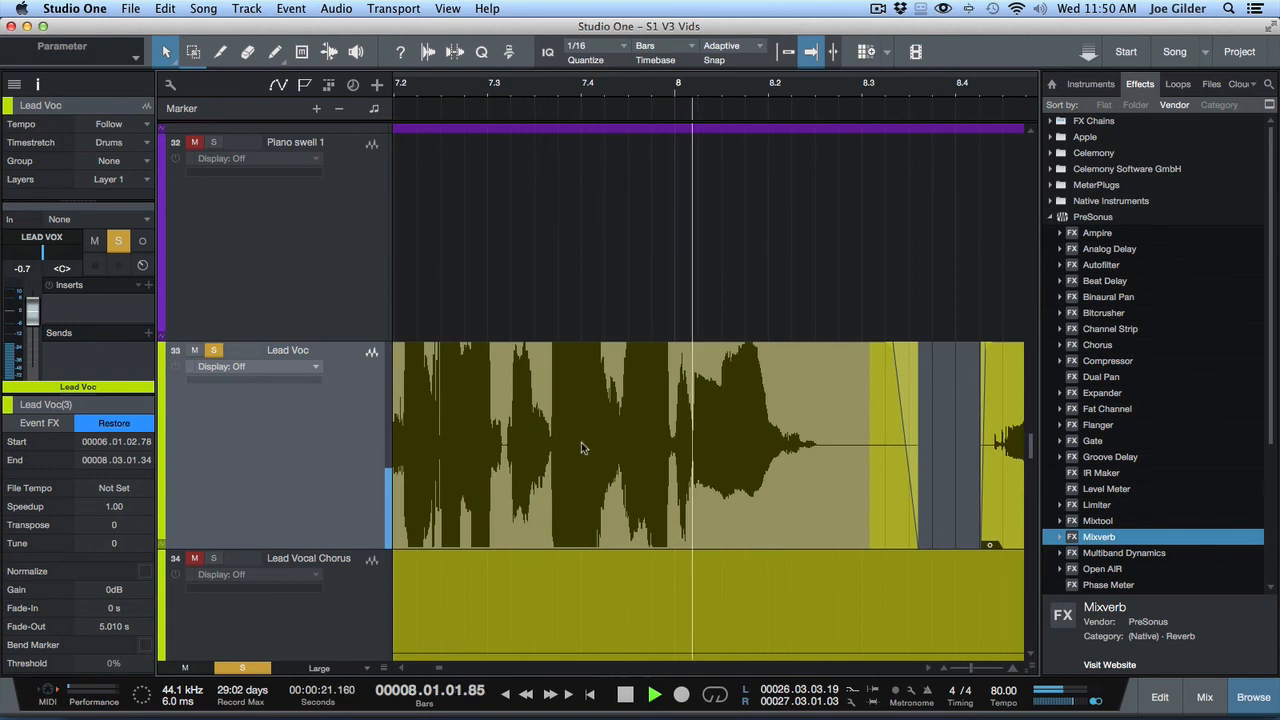
{"action": "key", "text": "space"}
- Hide the inspector and examine how the rendered phrase's tail overlaps the following Lead Voc event
{"action": "key", "text": "F4"}
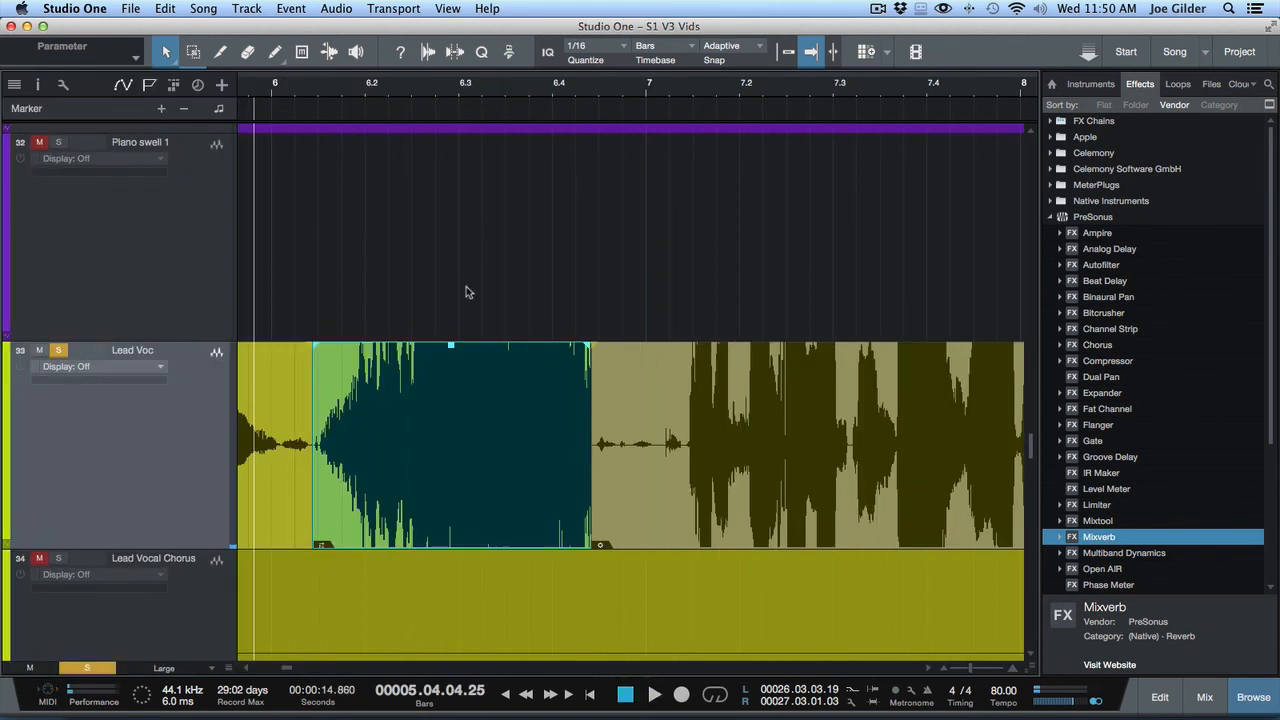
{"action": "left_click", "coordinate": [799, 456]}
{"action": "left_click", "coordinate": [481, 443]}
{"action": "left_click_drag", "start_coordinate": [377, 87], "coordinate": [375, 67]}
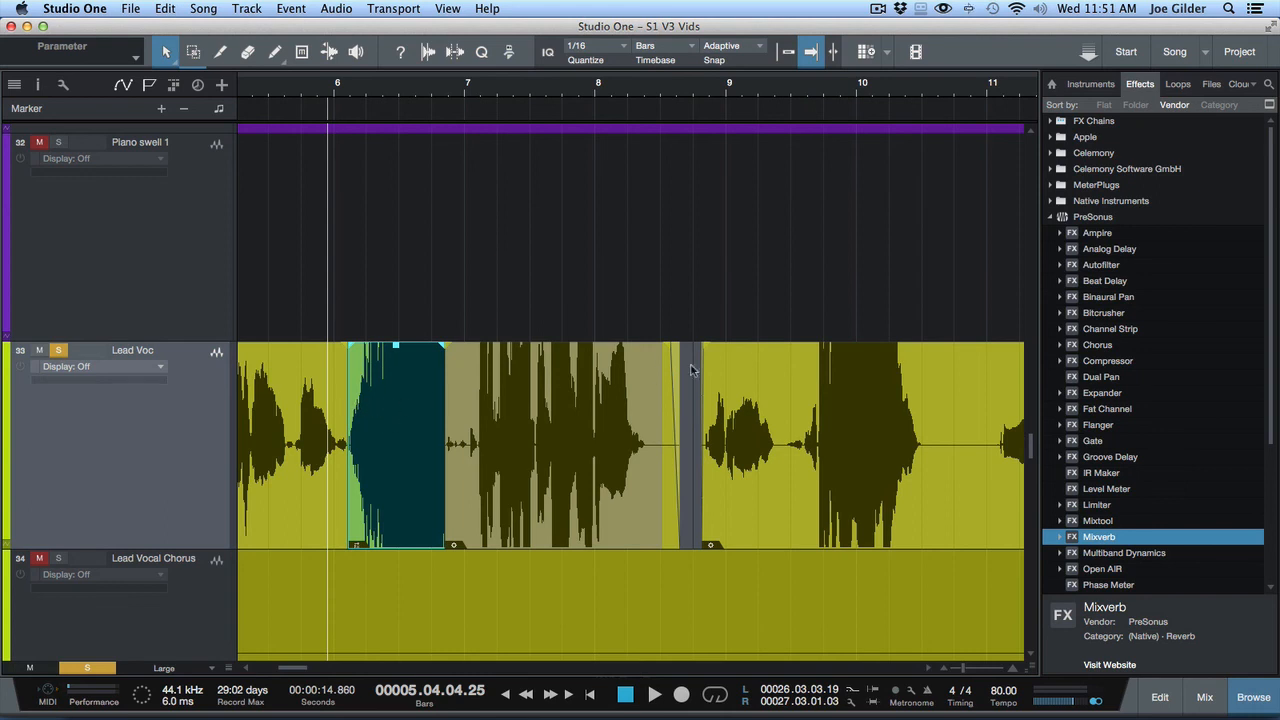
{"action": "left_click", "coordinate": [530, 428]}
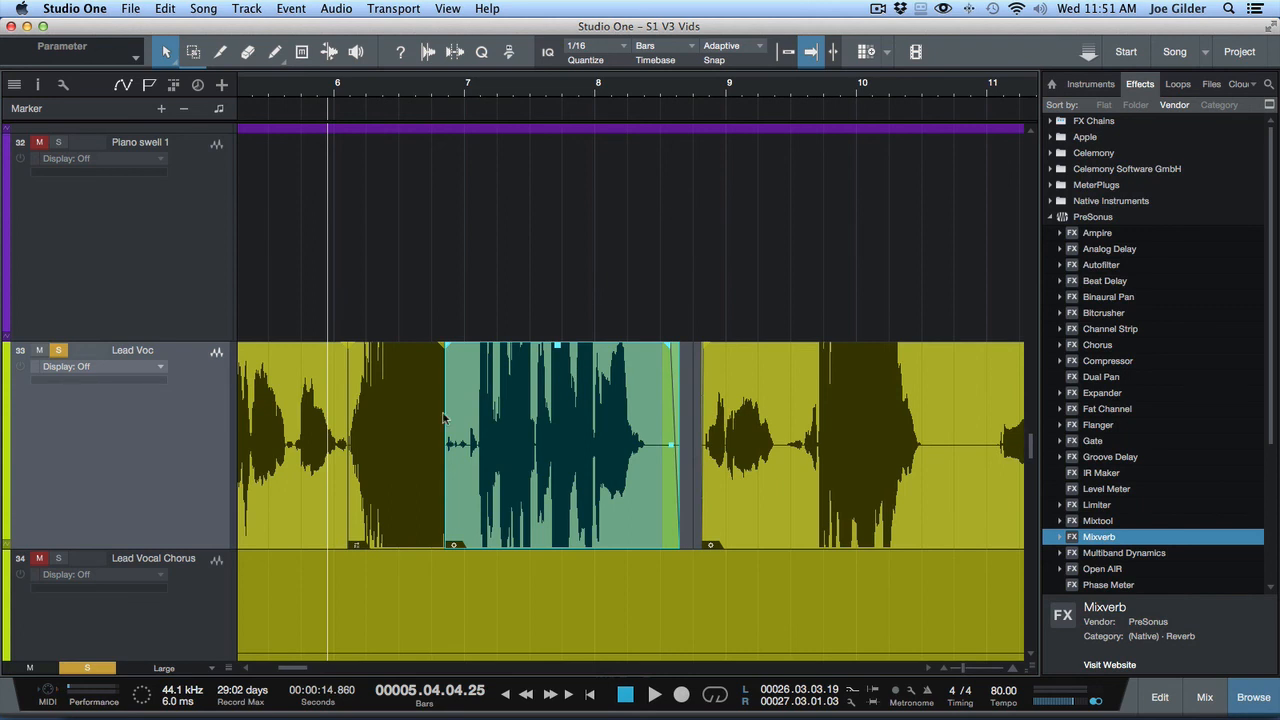
{"action": "left_click", "coordinate": [405, 408]}
{"action": "left_click", "coordinate": [531, 395]}
{"action": "left_click", "coordinate": [400, 408]}
{"action": "left_click", "coordinate": [332, 418]}
{"action": "left_click", "coordinate": [400, 424]}
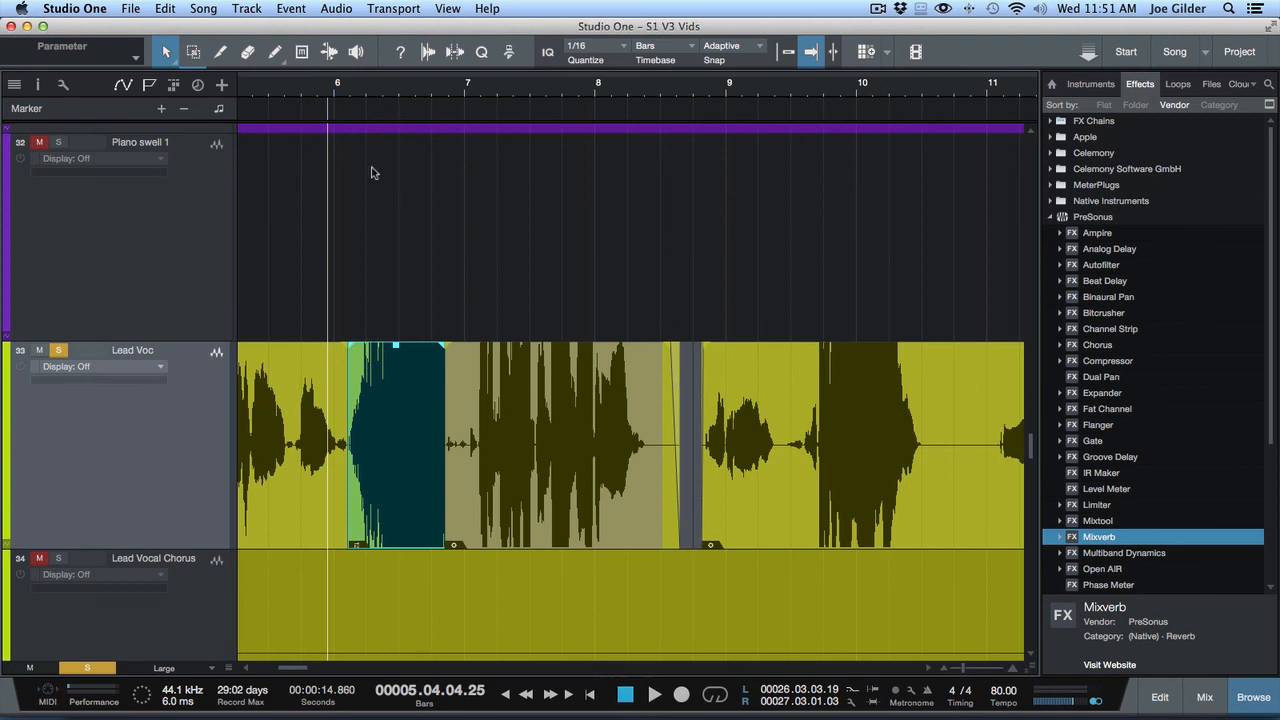
- Play the rendered phrase and its tail from about bar 6, and unsolo the Lead Voc track
{"action": "left_click", "coordinate": [342, 84]}
{"action": "key", "text": "space"}
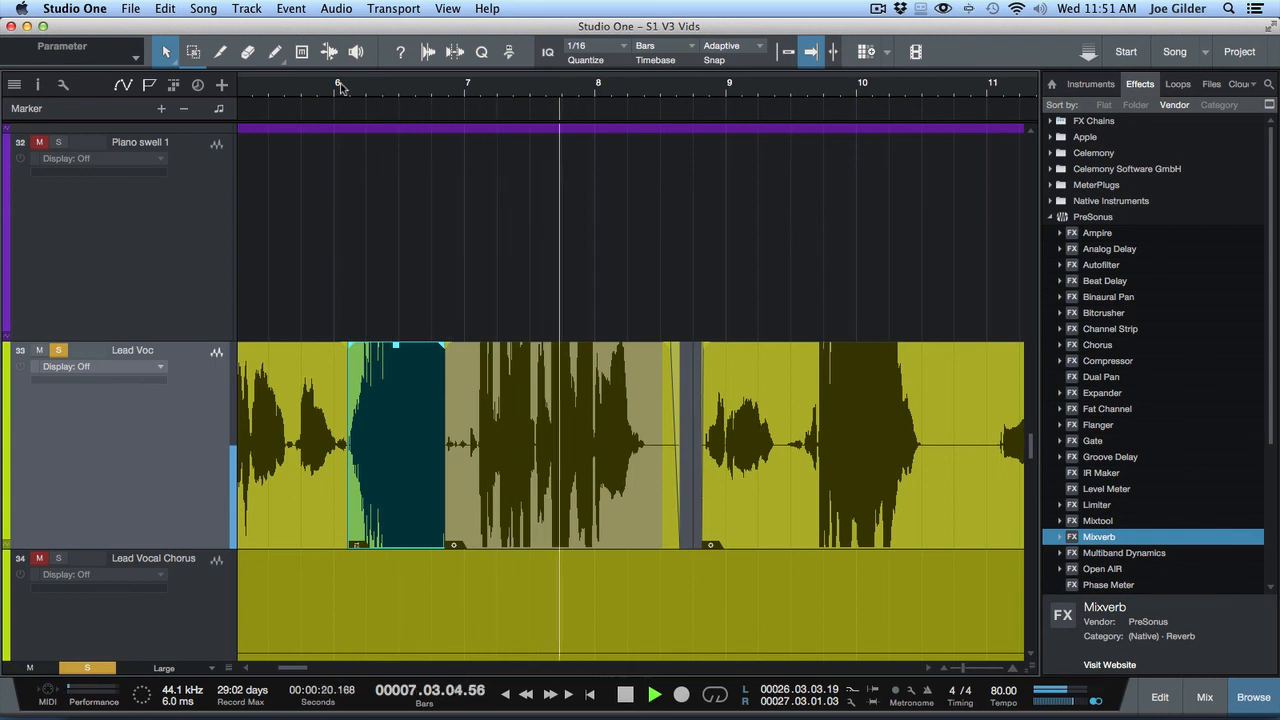
{"action": "key", "text": "space"}
{"action": "key", "text": "s"}
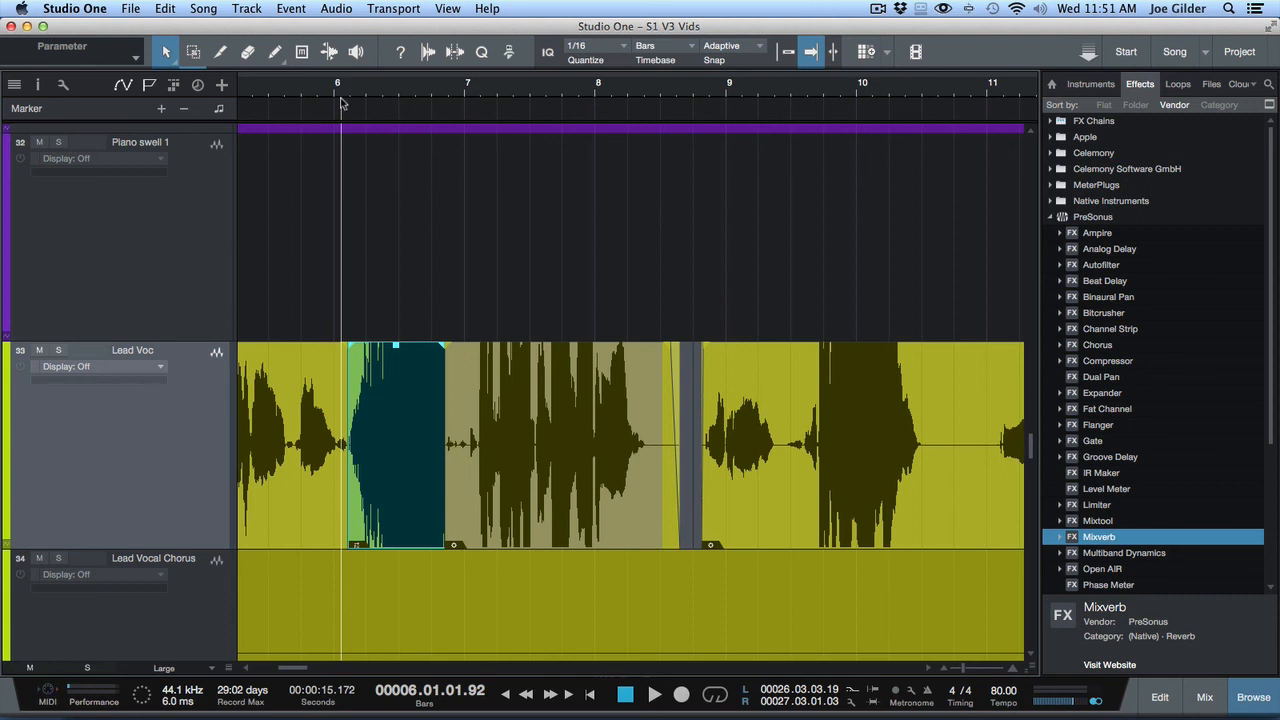
- Show the inspector, restore the phrase's live Event FX and collapse its Event FX settings
{"action": "left_click", "coordinate": [533, 424]}
{"action": "left_click", "coordinate": [370, 427]}
{"action": "key", "text": "F4"}
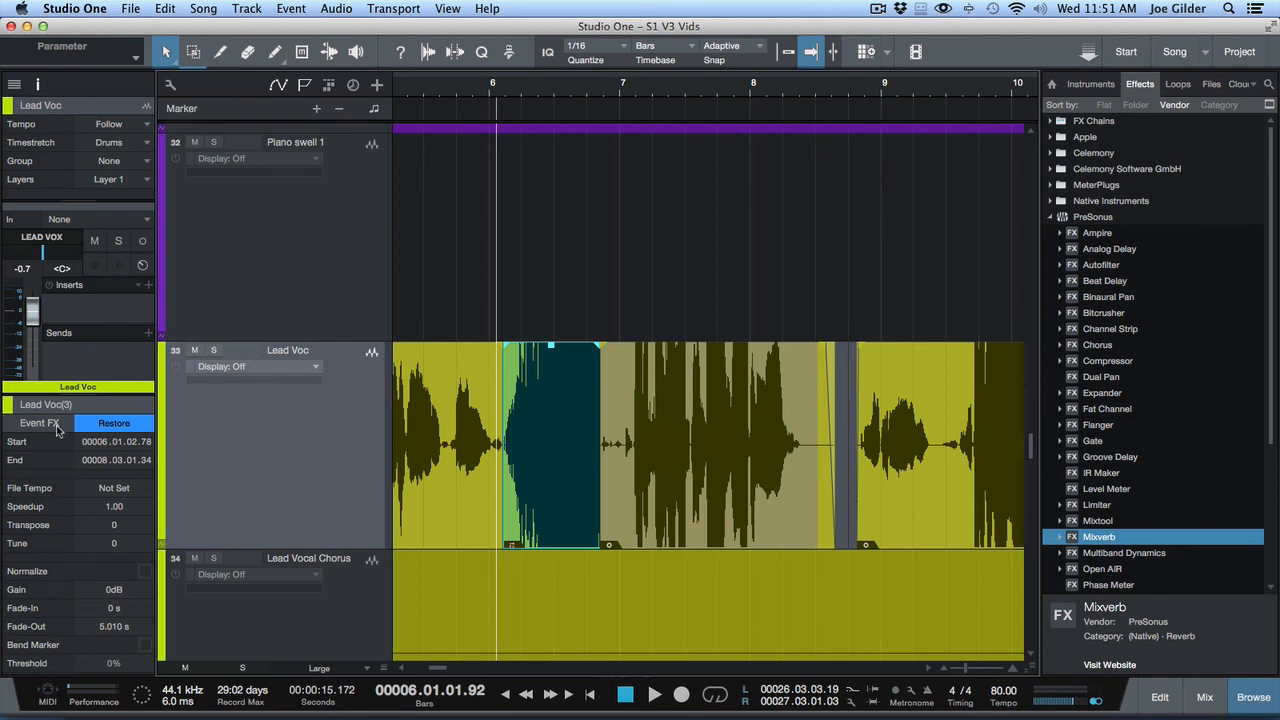
{"action": "left_click", "coordinate": [96, 430]}
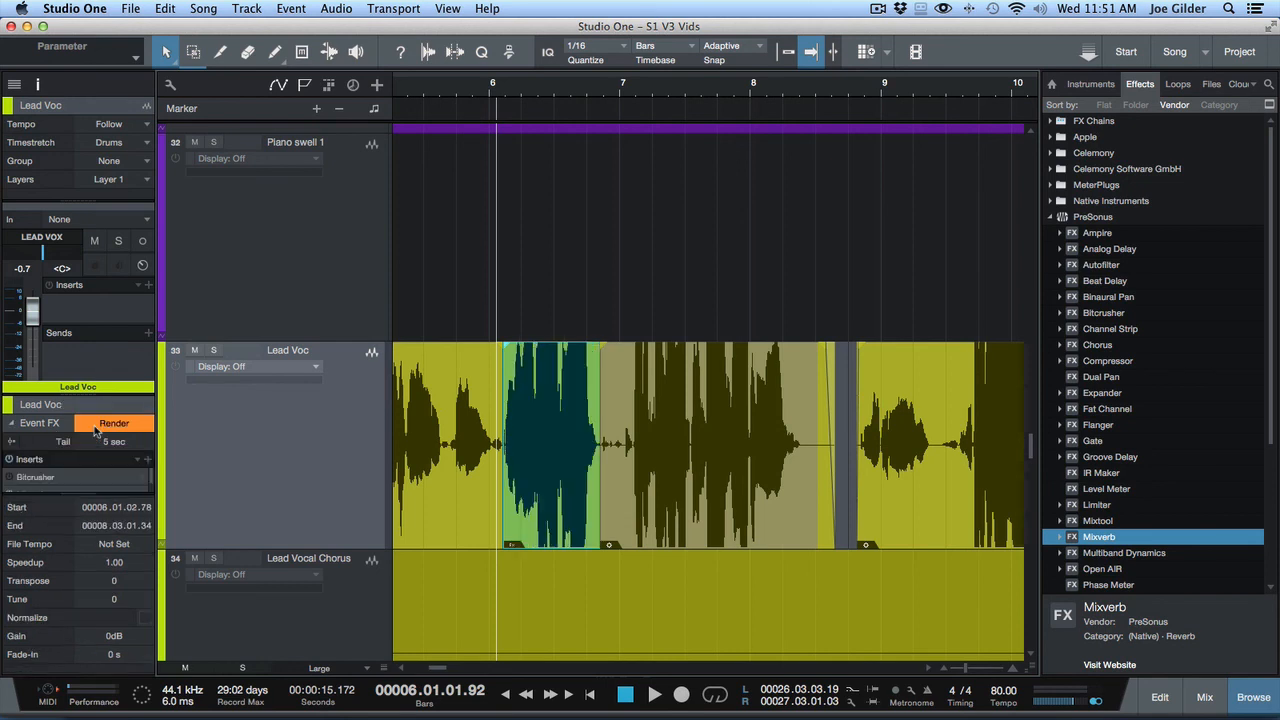
{"action": "left_click", "coordinate": [37, 428]}
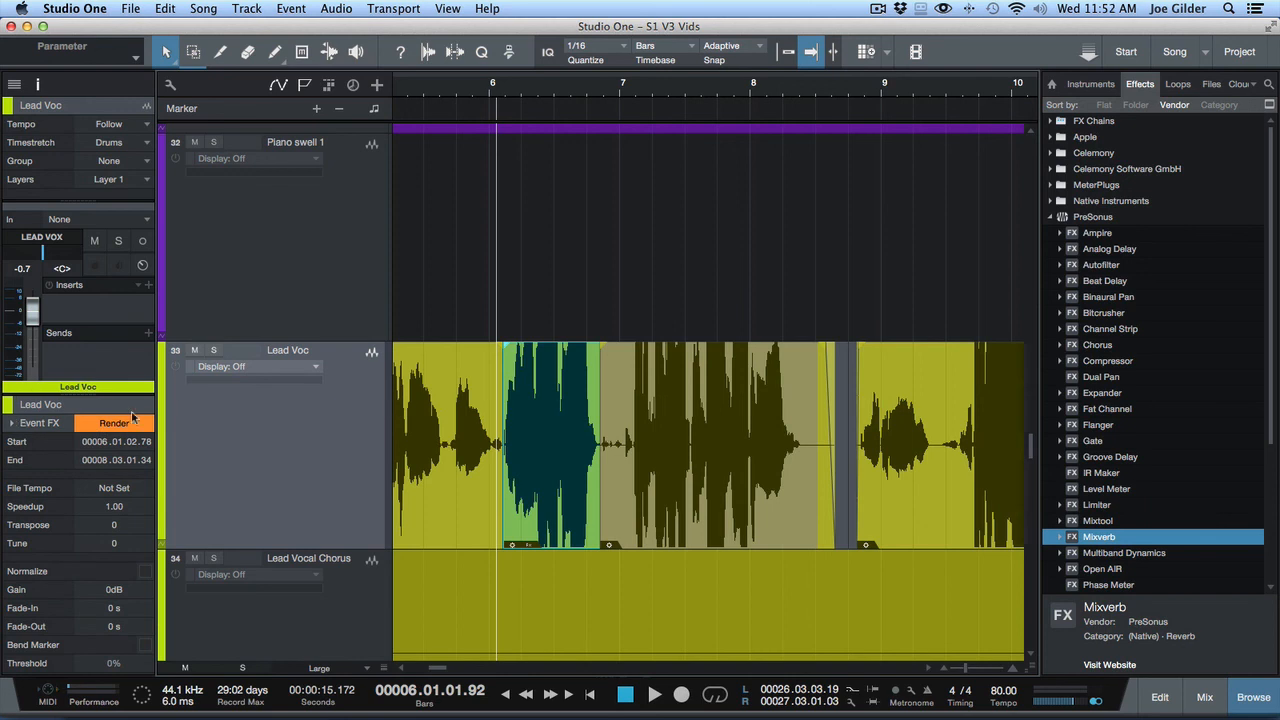
- Select the Lead Voc event before the phrase, enlarge its event inspector area and enable Event FX on it
{"action": "left_click", "coordinate": [424, 403]}
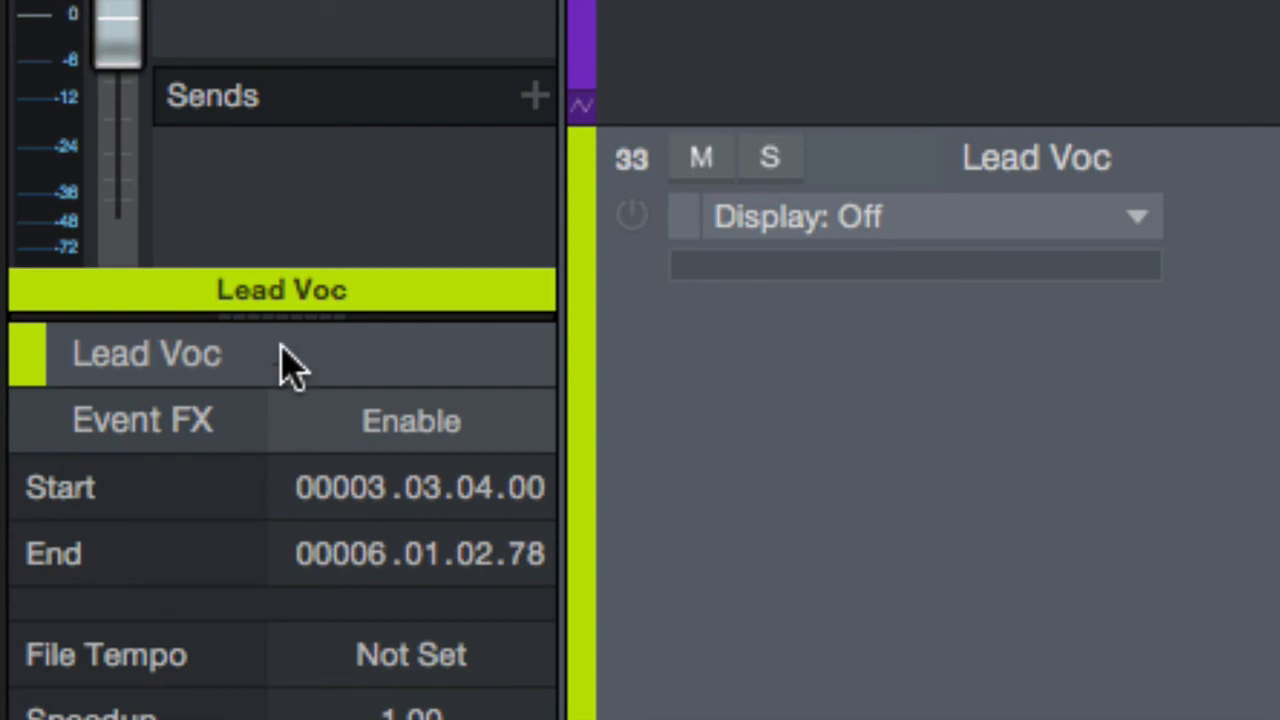
{"action": "left_click_drag", "start_coordinate": [277, 317], "coordinate": [266, 157]}
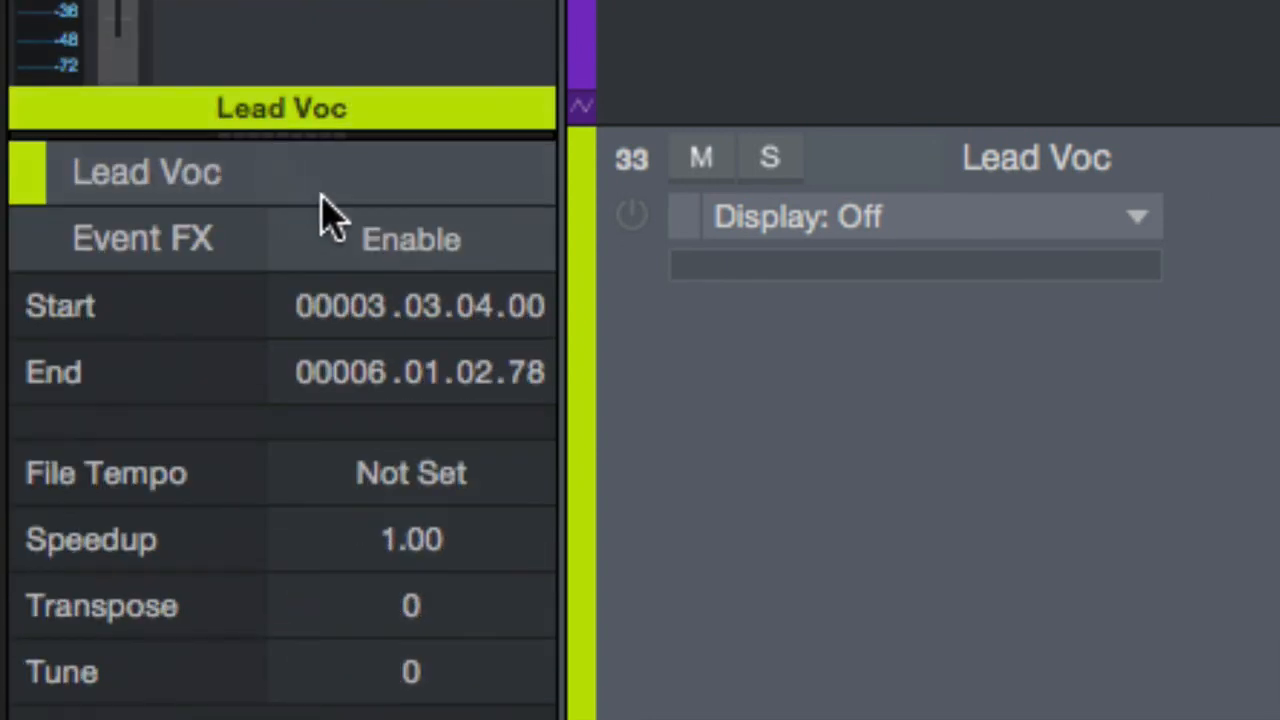
{"action": "left_click", "coordinate": [391, 246]}
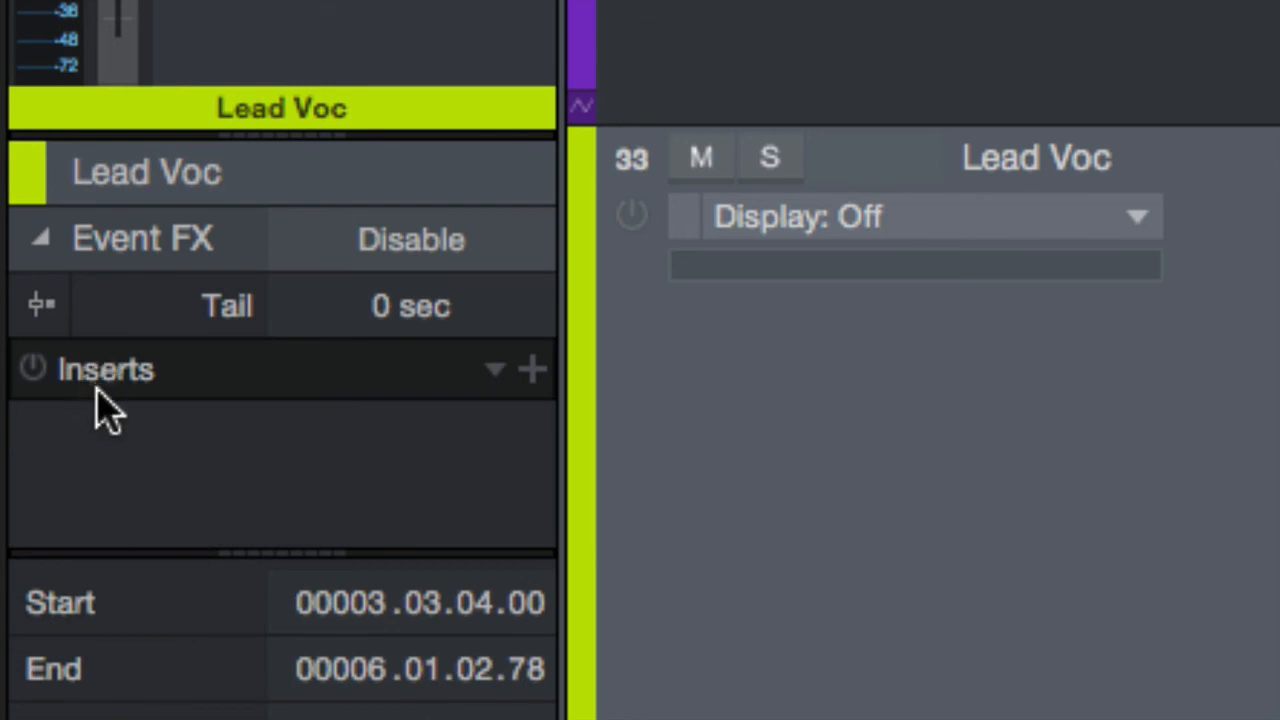